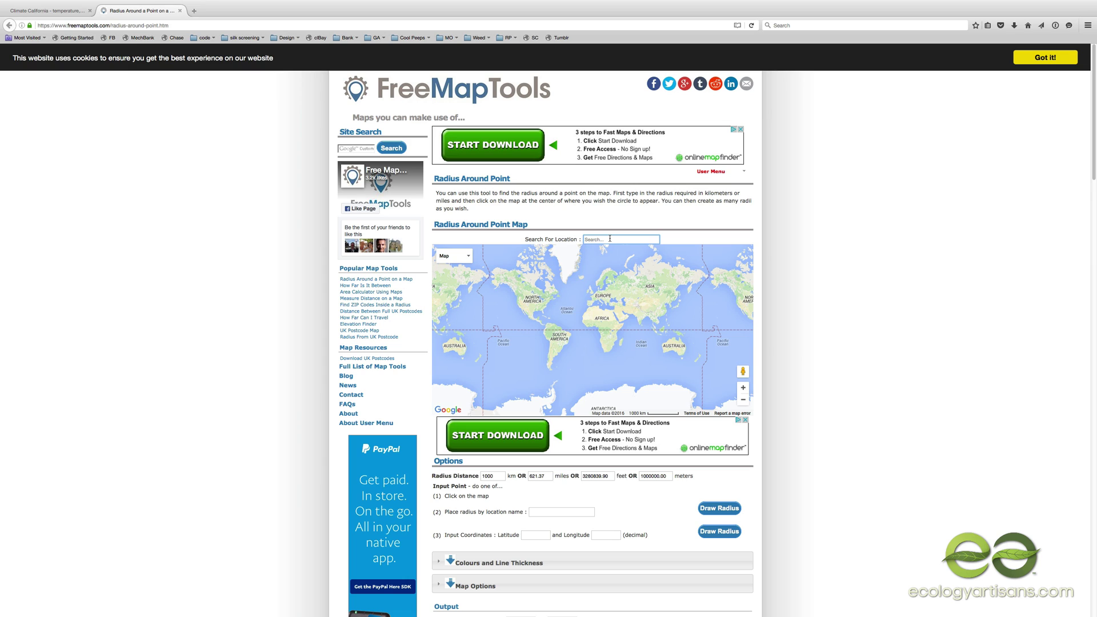
# Search for a downtown Los Angeles street address and centre the radius map on the first suggestion
pyautogui.write('12')
pyautogui.press('Down')
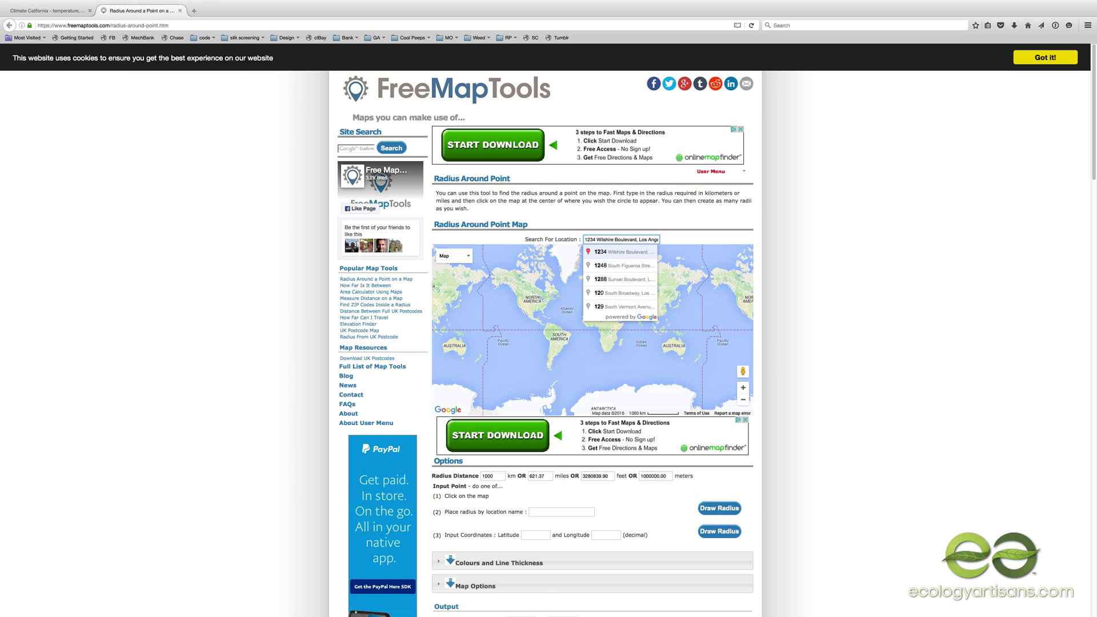
pyautogui.press('Return')
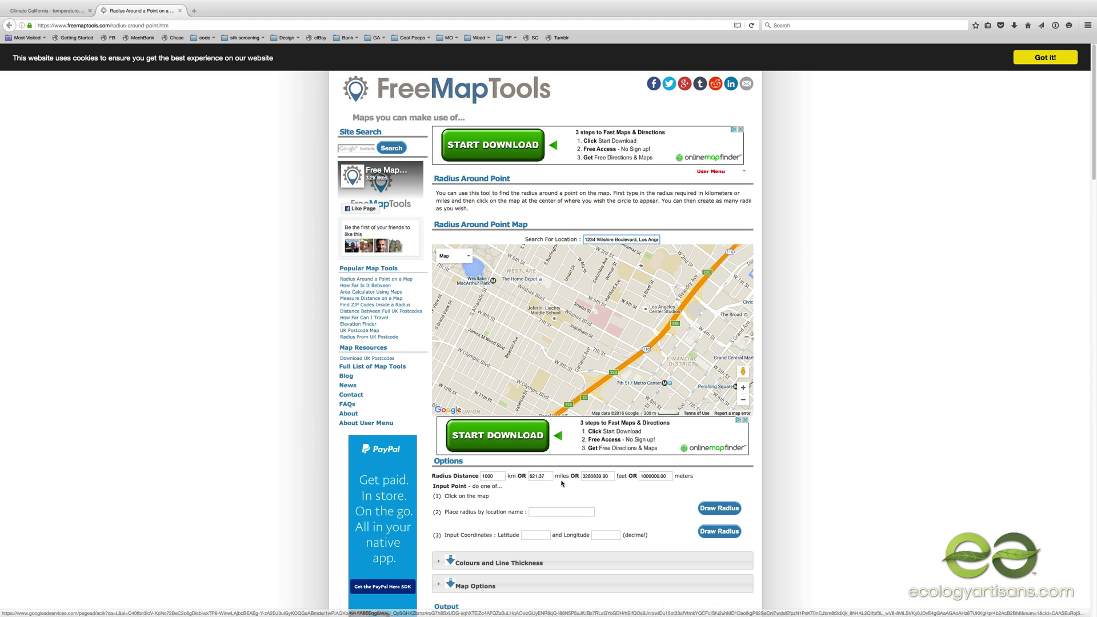
pyautogui.click(543, 476)
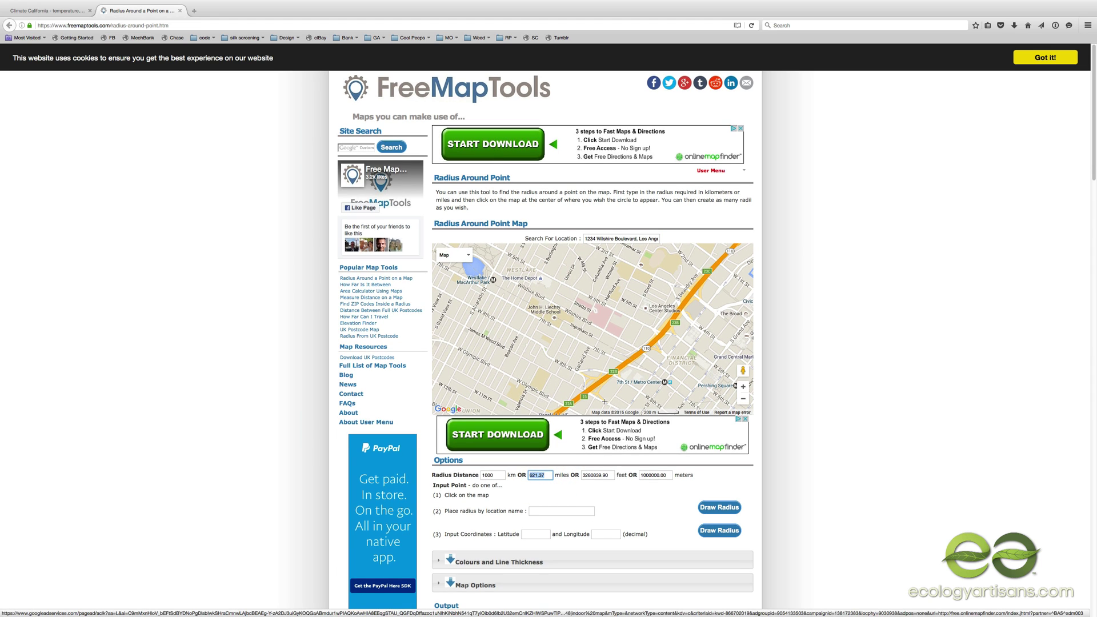
# Set the radius to 10 miles with a red outline and red fill
pyautogui.scroll(-2, 808, 389)
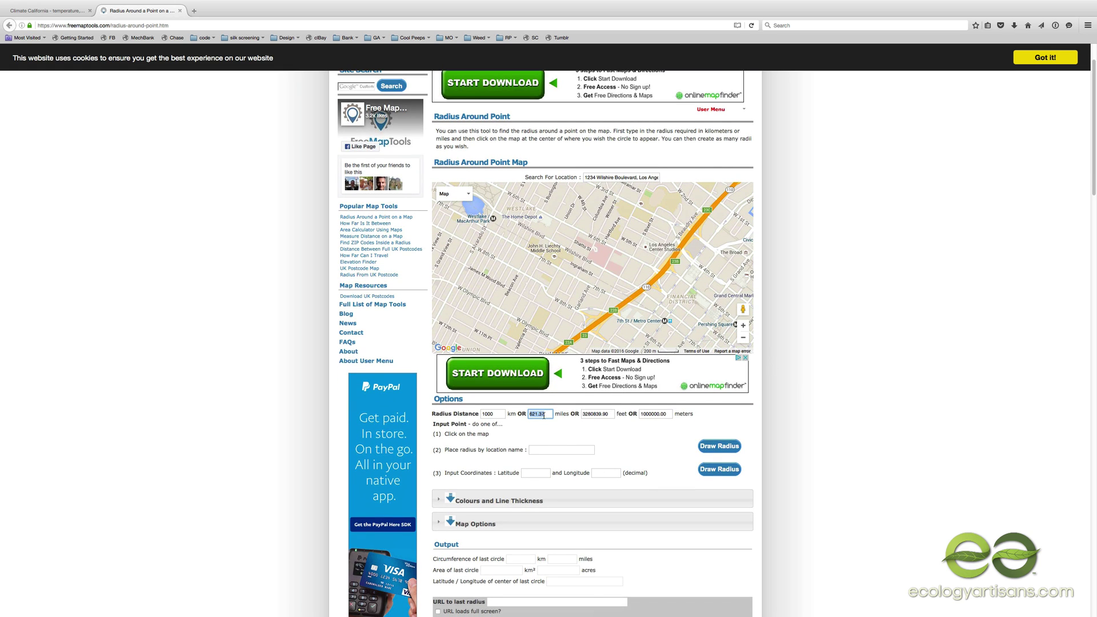
pyautogui.write('10')
pyautogui.press('Tab')
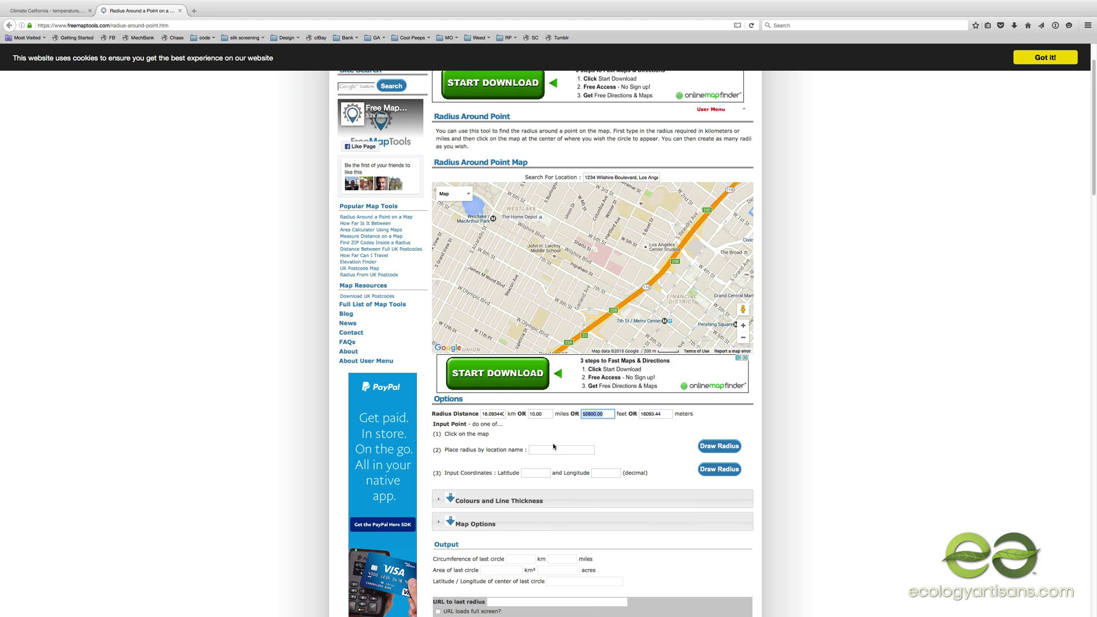
pyautogui.scroll(-3, 575, 436)
pyautogui.click(576, 436)
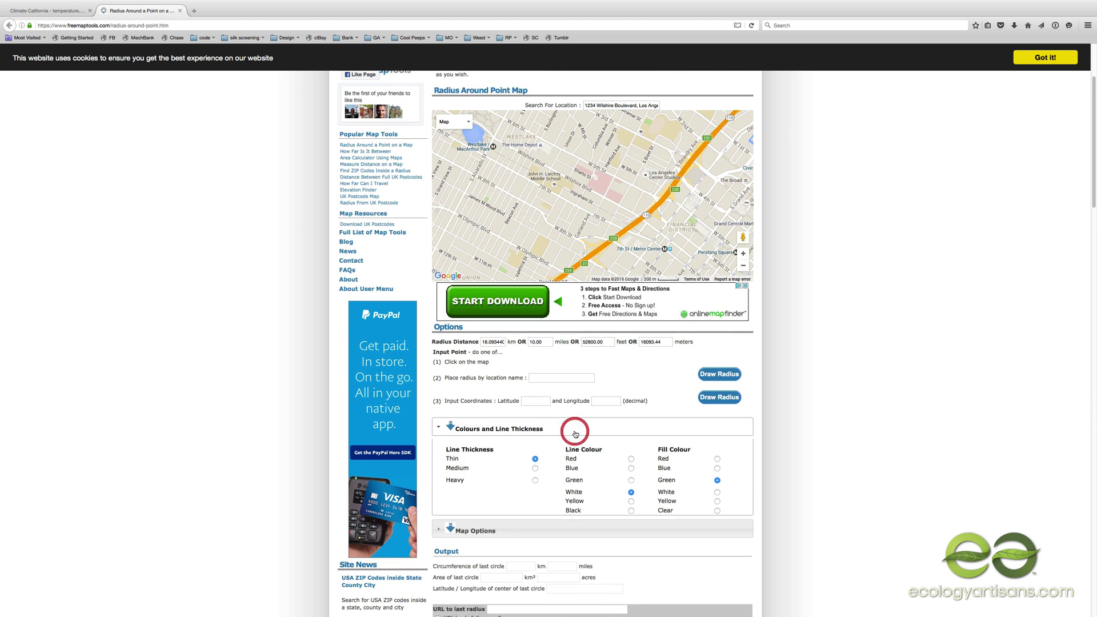
pyautogui.click(631, 459)
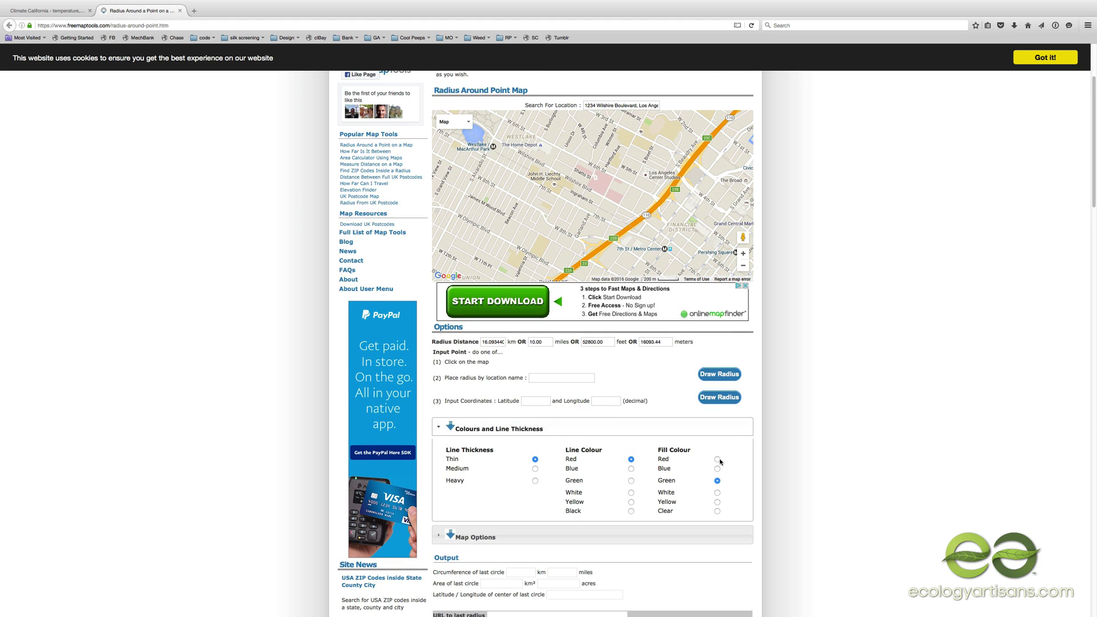
pyautogui.click(717, 459)
pyautogui.click(530, 429)
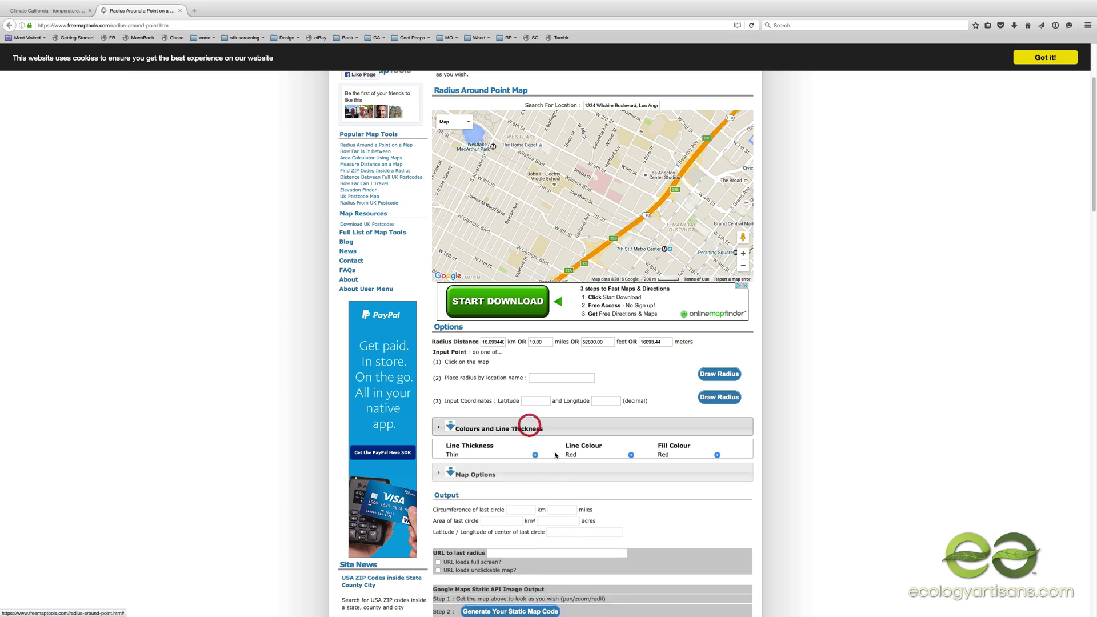
# Label the circle '10 mi' and draw it at the address
pyautogui.click(515, 450)
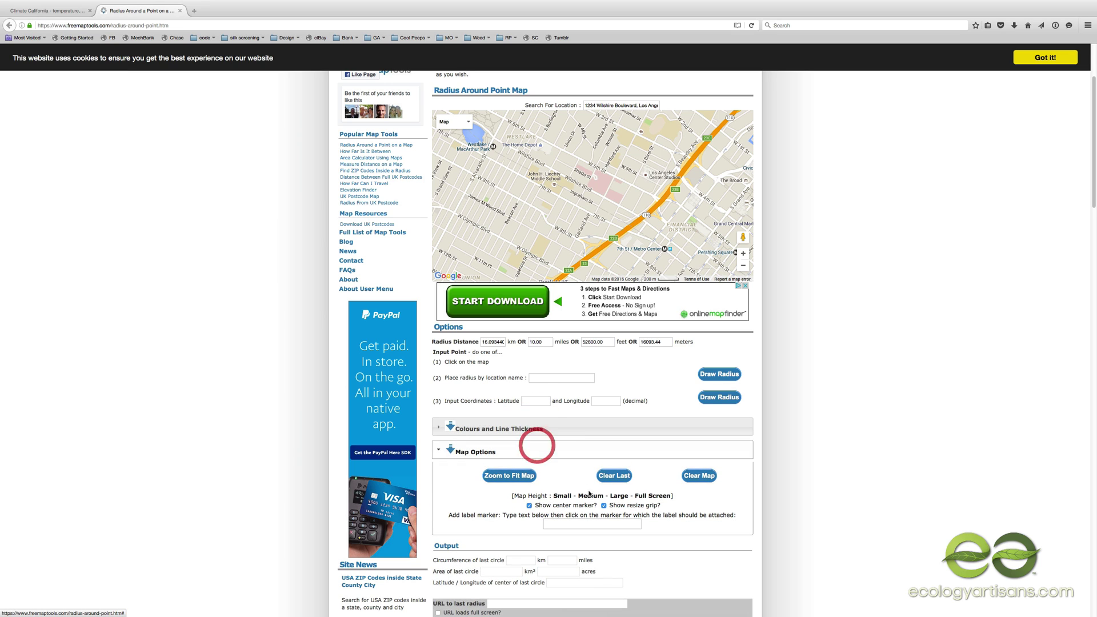
pyautogui.click(588, 525)
pyautogui.write('10 mi')
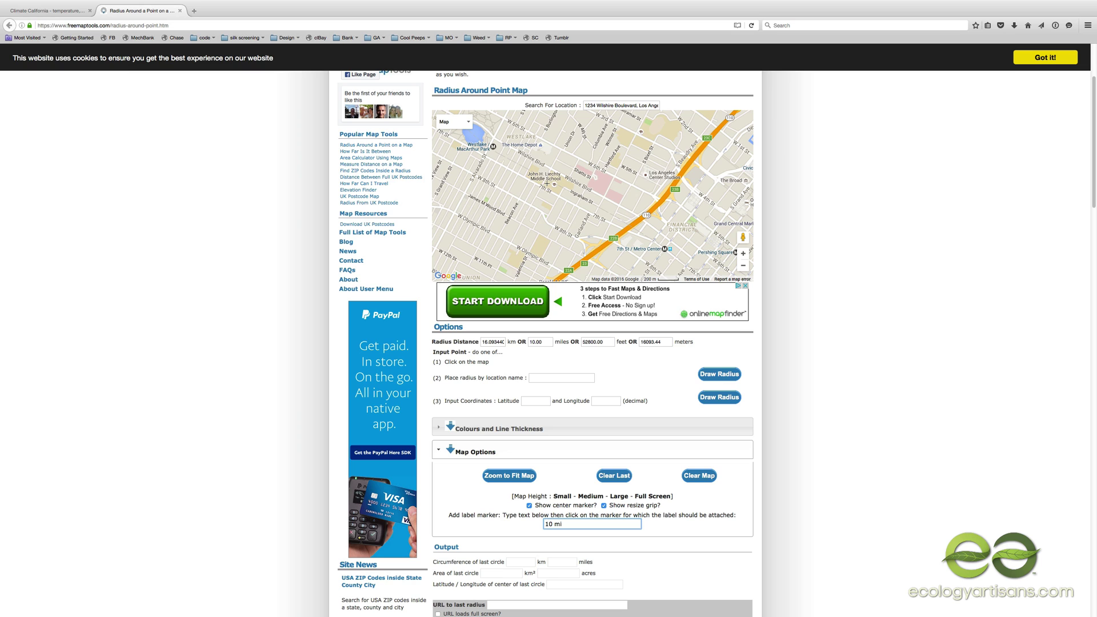
pyautogui.click(546, 183)
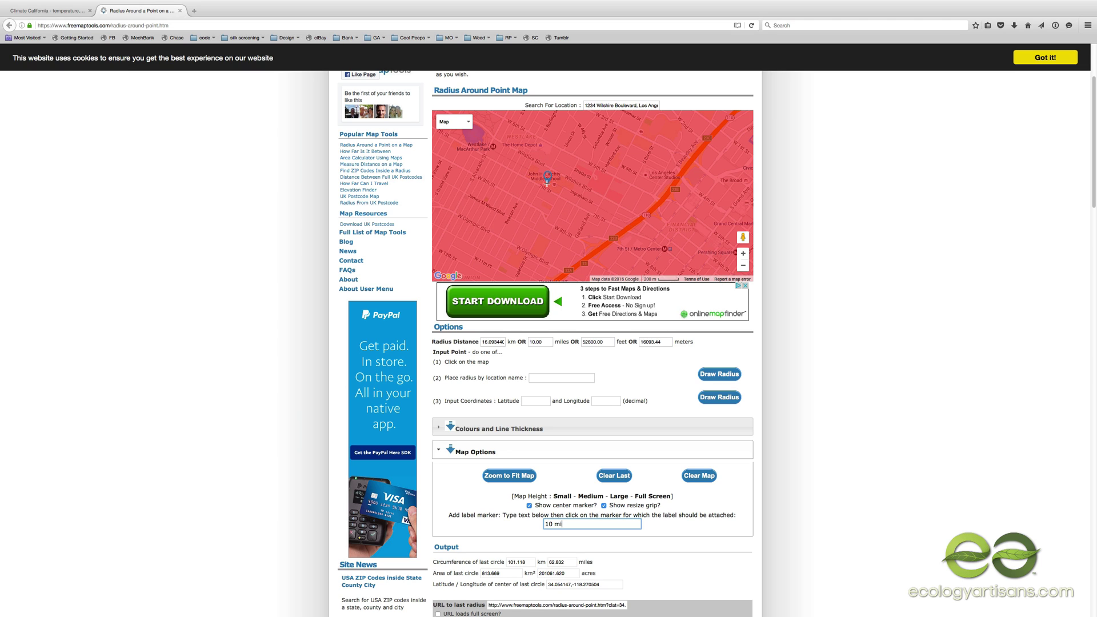
# Change the radius to 25 miles with a blue outline and blue fill
pyautogui.scroll(-3, 547, 183)
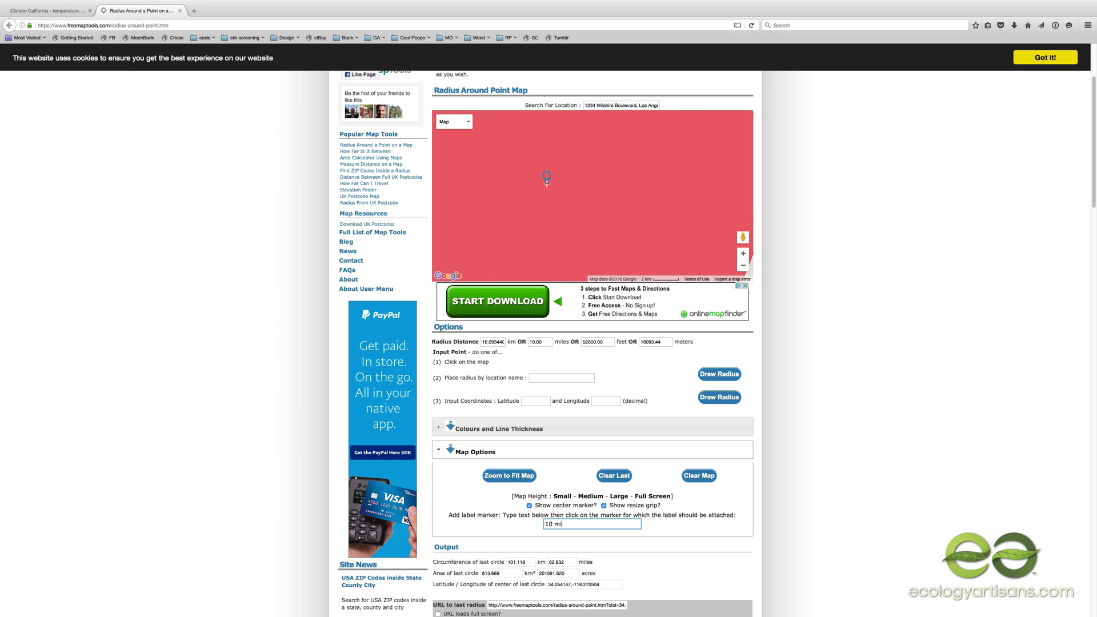
pyautogui.scroll(-1, 547, 184)
pyautogui.scroll(-1, 547, 184)
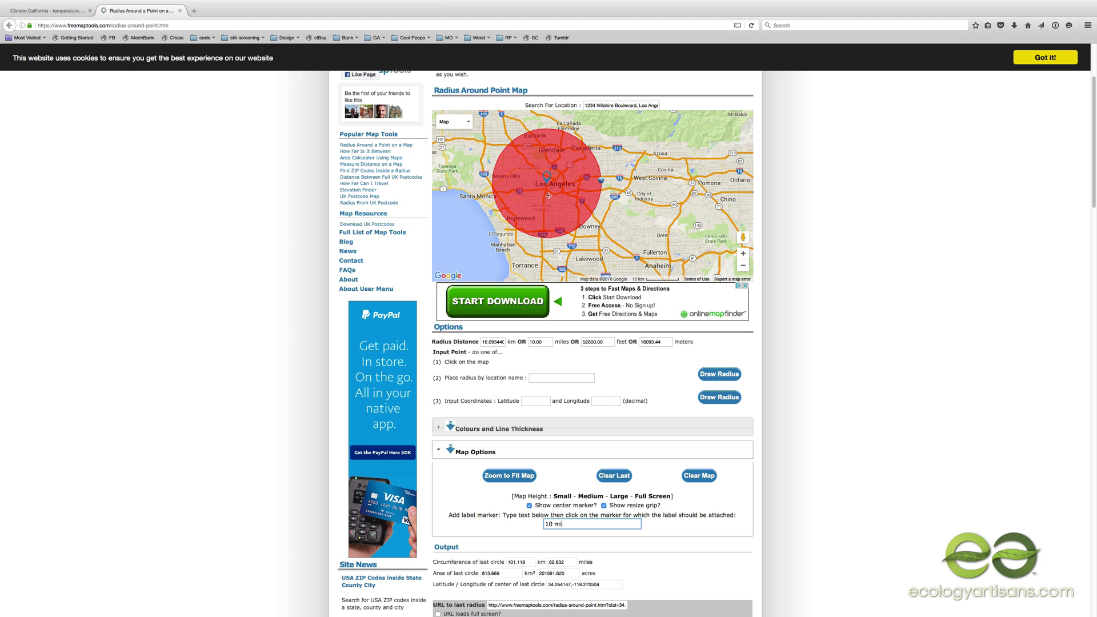
pyautogui.doubleClick(540, 342)
pyautogui.write('2')
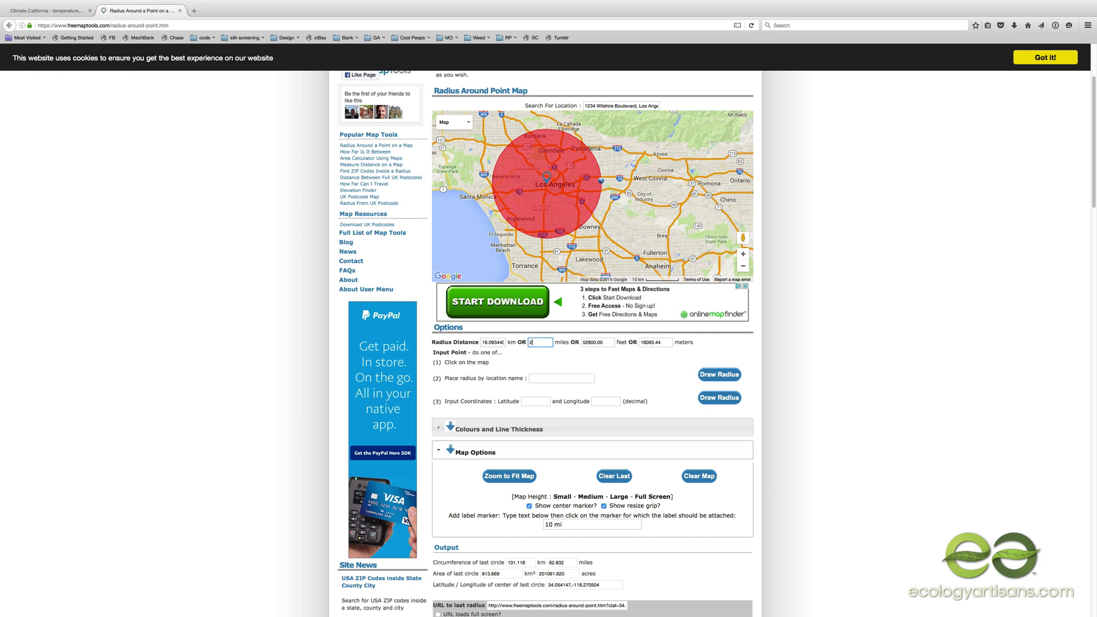
pyautogui.write('5')
pyautogui.doubleClick(549, 526)
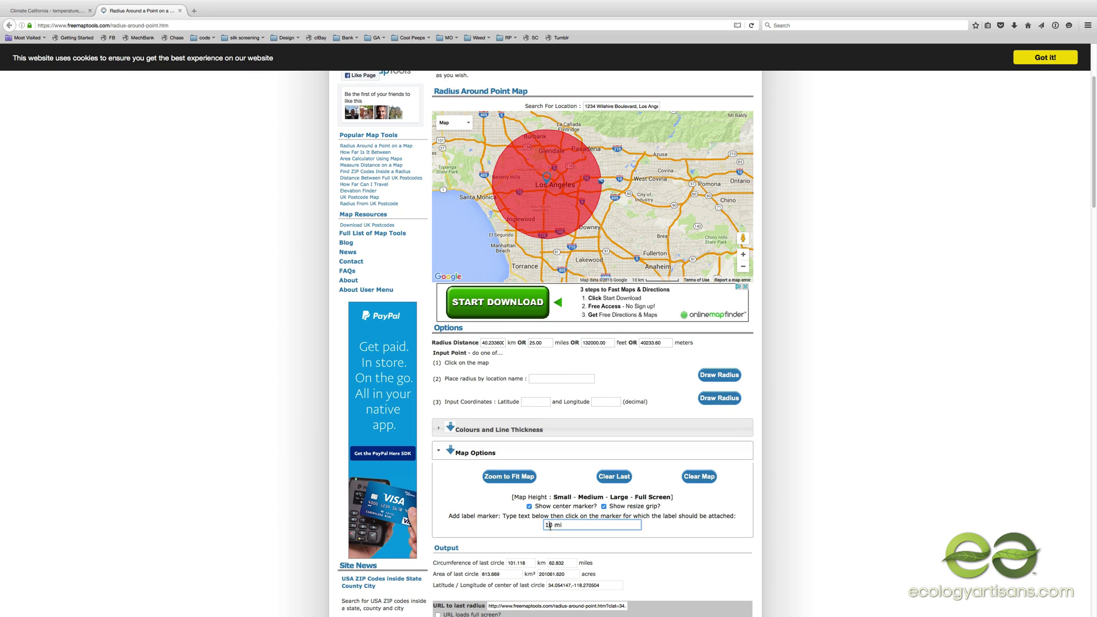
pyautogui.write('25')
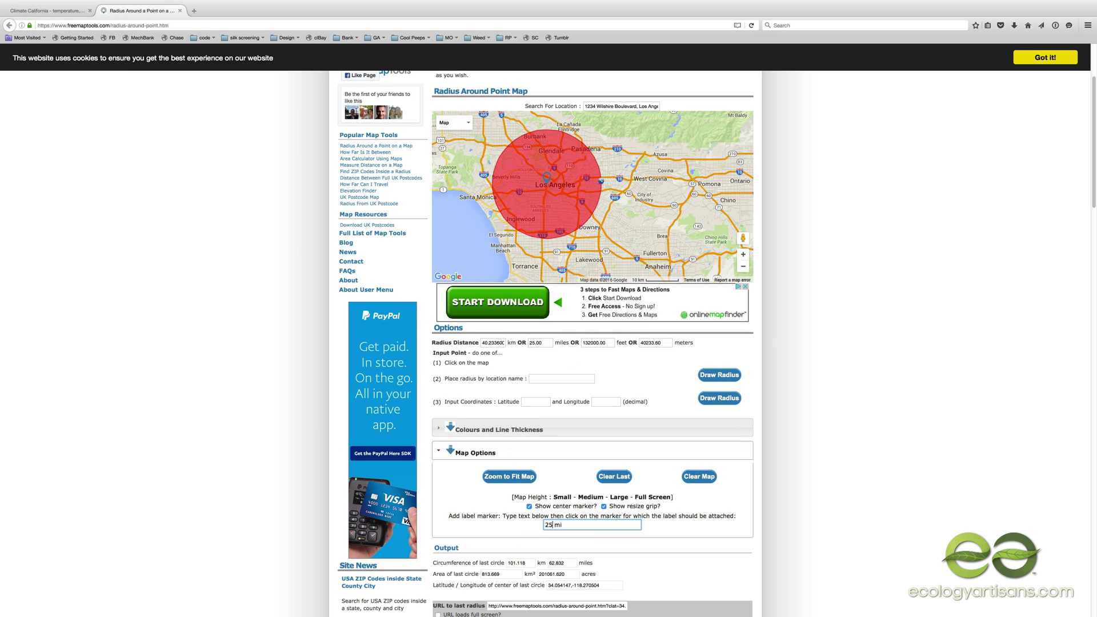
pyautogui.click(582, 429)
pyautogui.click(632, 470)
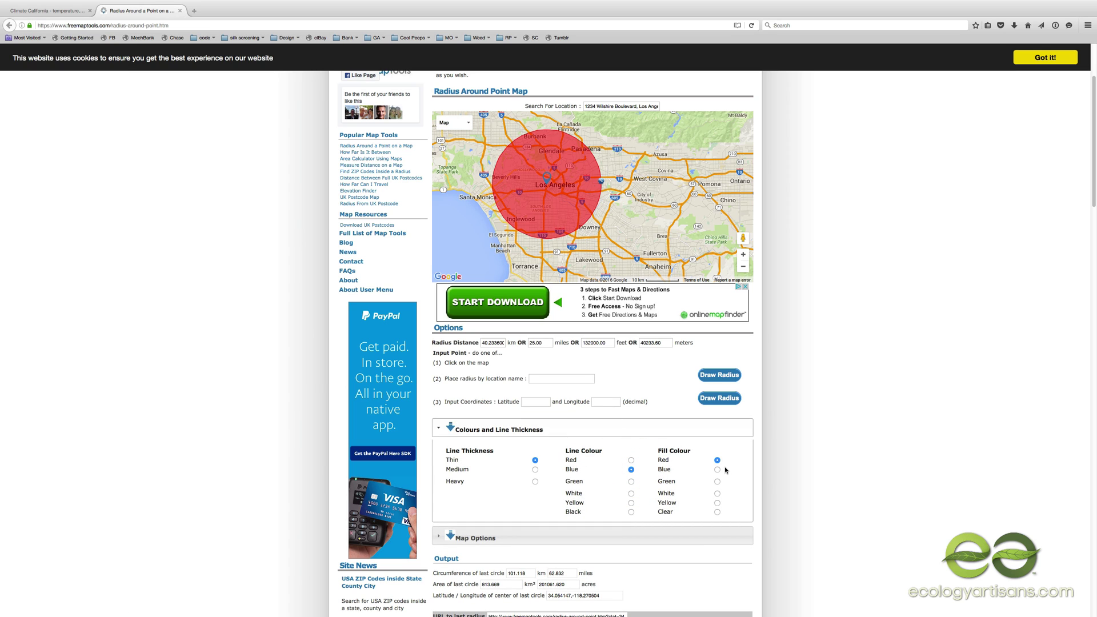
pyautogui.click(720, 471)
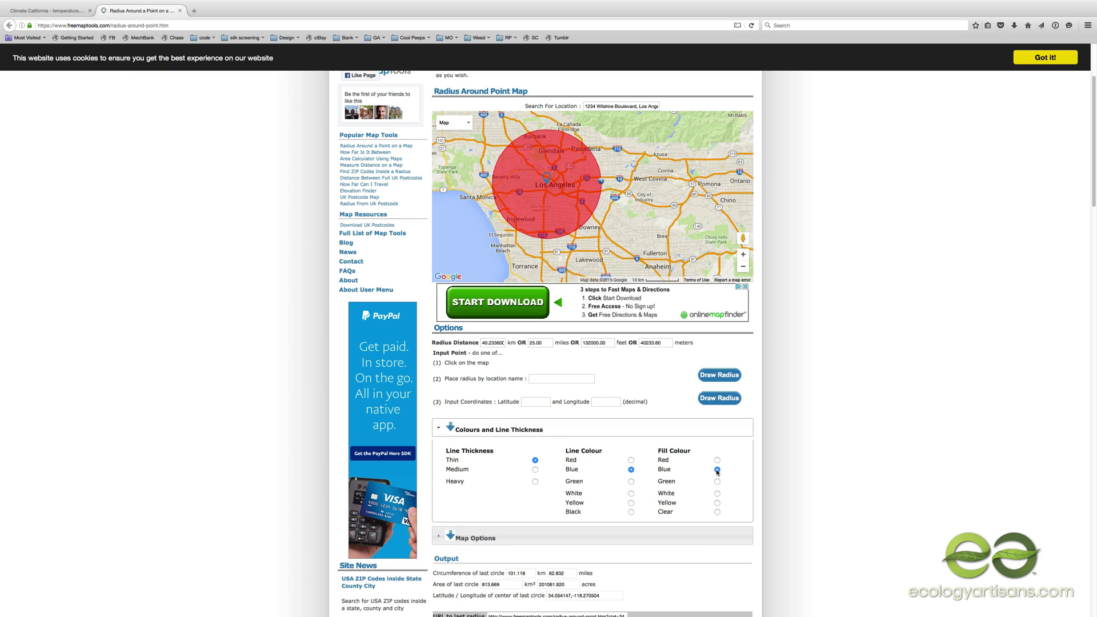
pyautogui.click(634, 538)
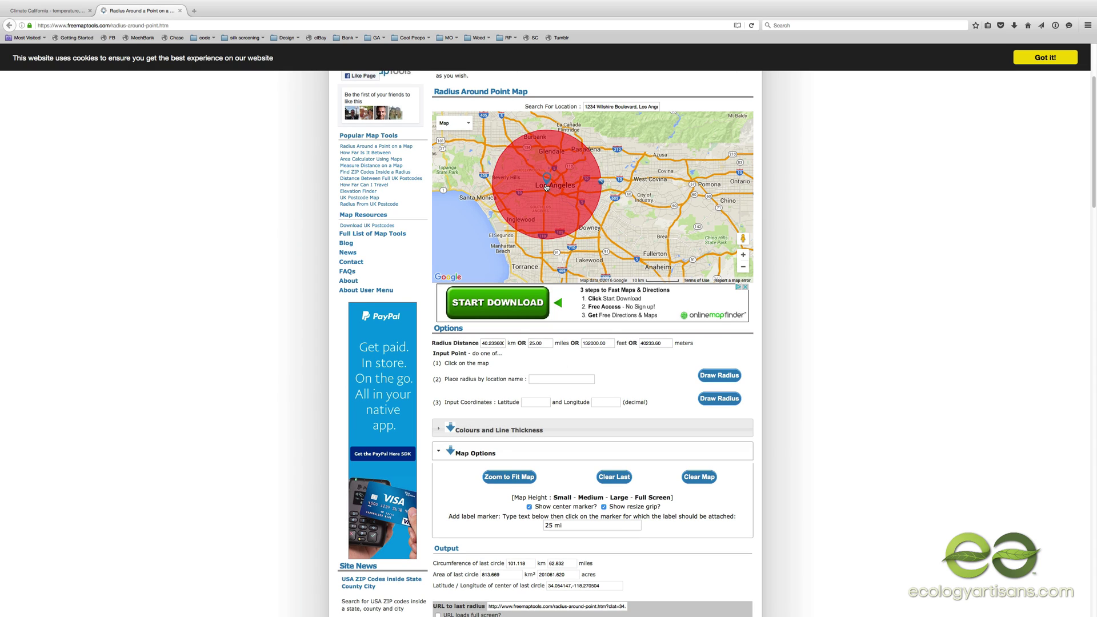
# Draw the 25-mile circle at the same point and zoom out to see both rings
pyautogui.click(546, 184)
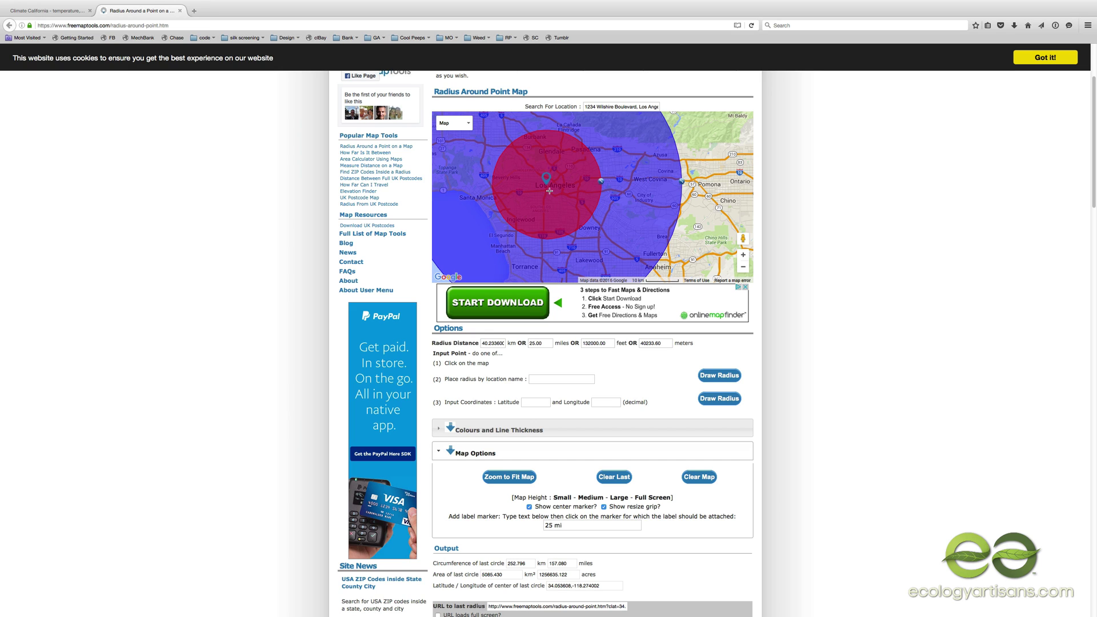
pyautogui.click(743, 268)
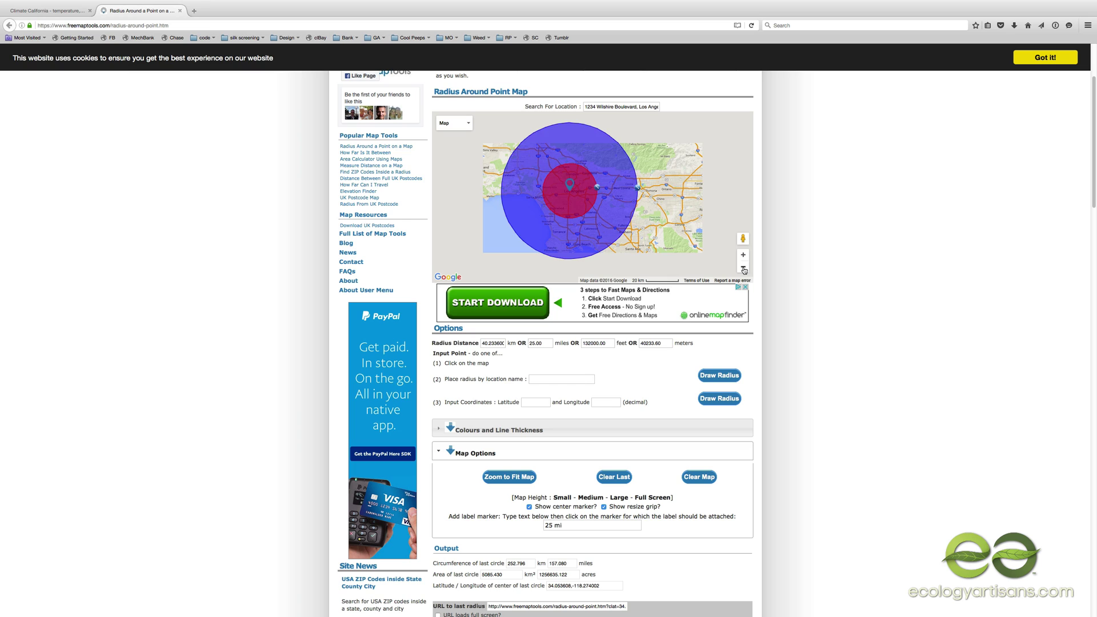
pyautogui.click(744, 268)
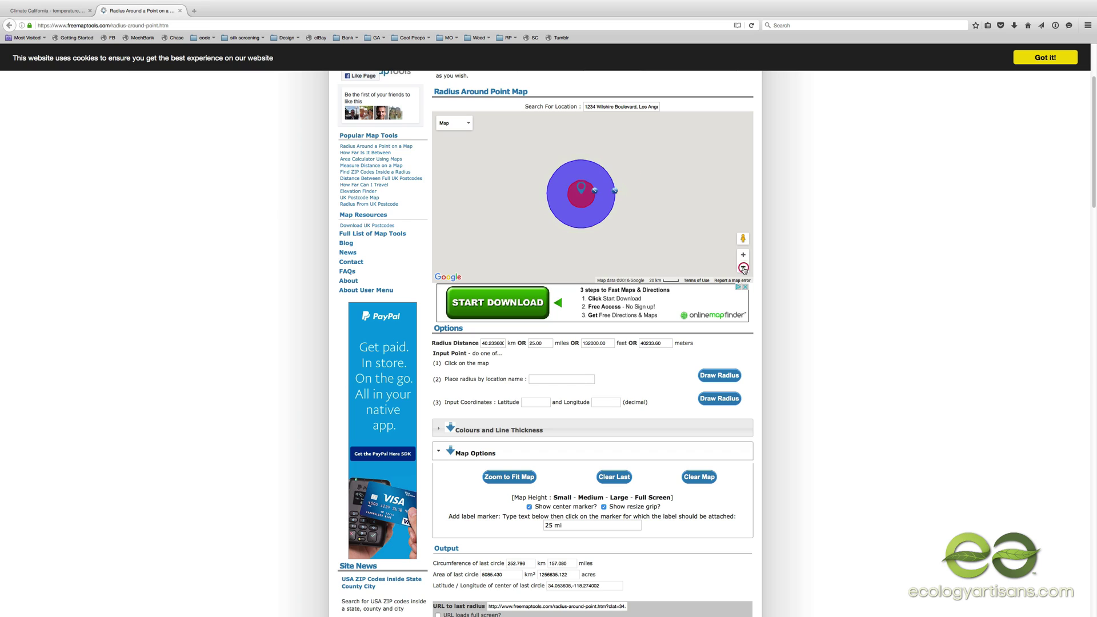
# Draw a green 50-mile circle labelled 50 at the centre point
pyautogui.doubleClick(548, 346)
pyautogui.write('50')
pyautogui.doubleClick(548, 525)
pyautogui.write('50')
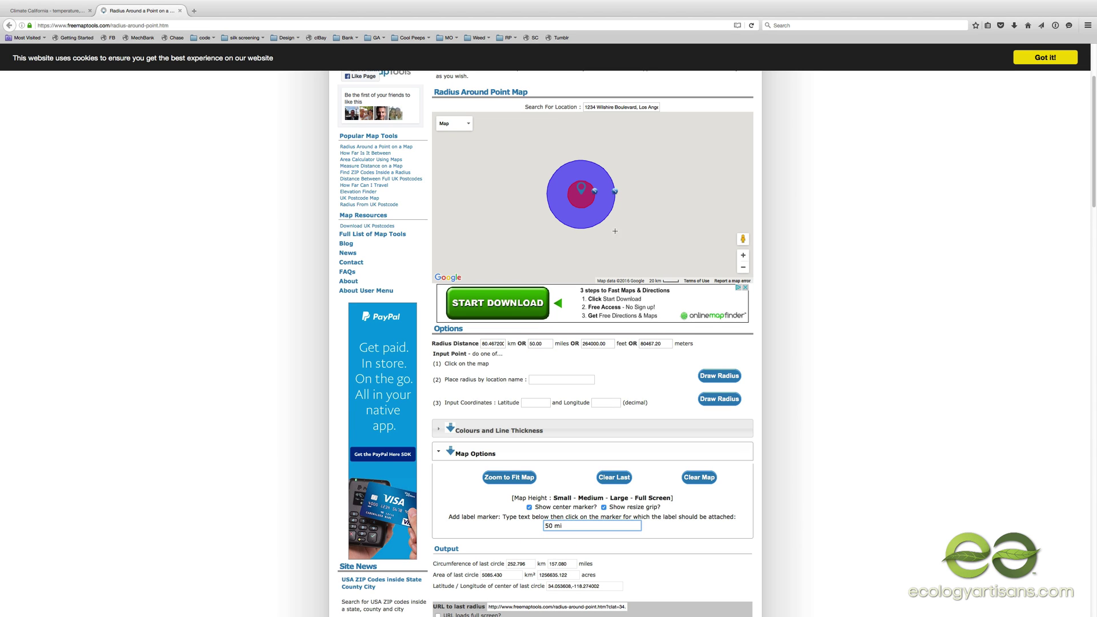
pyautogui.click(591, 431)
pyautogui.click(631, 483)
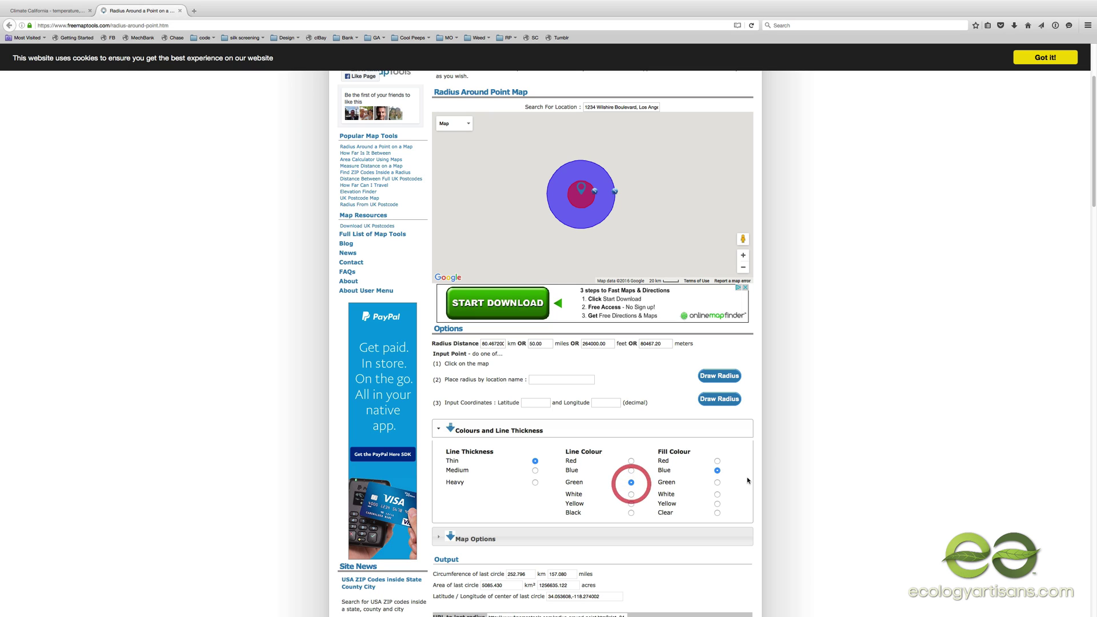
pyautogui.click(718, 484)
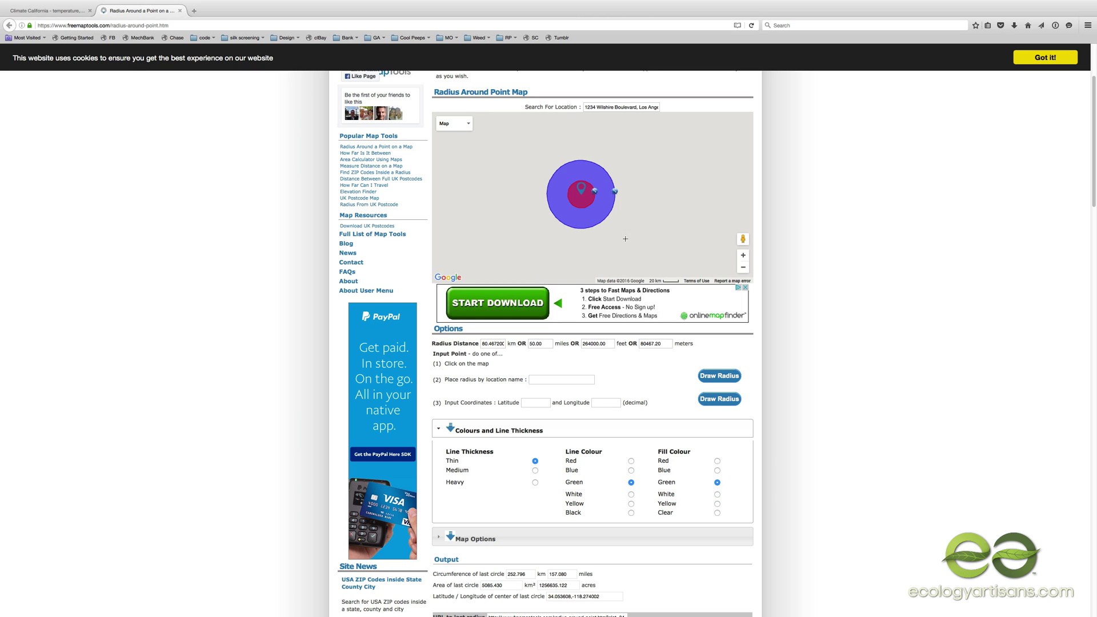
pyautogui.click(581, 194)
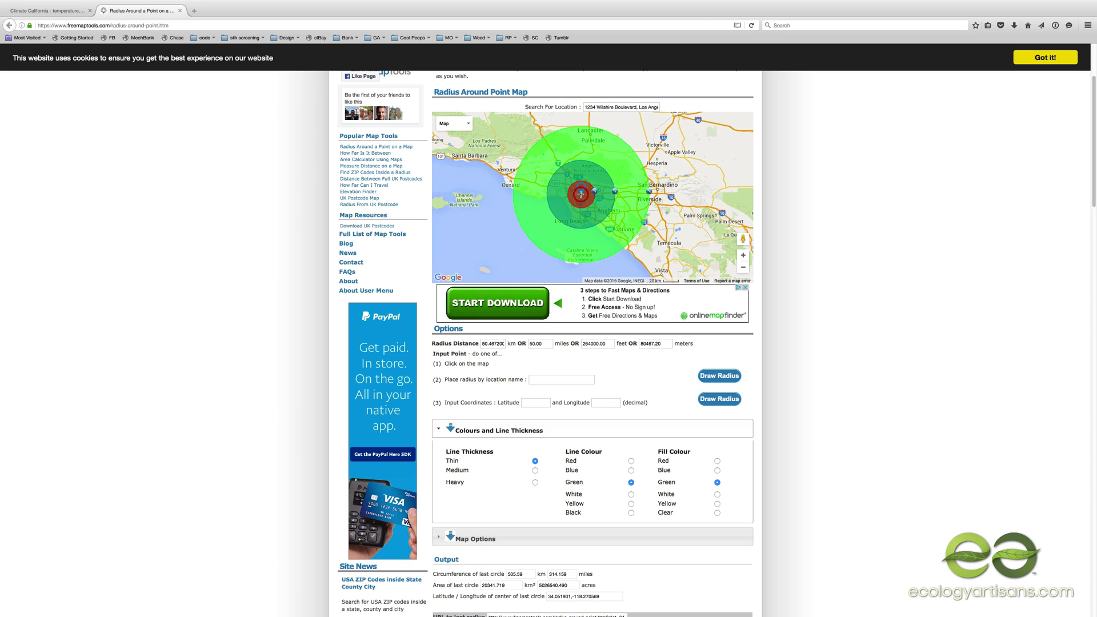
# Draw a yellow 100-mile circle labelled 100, then zoom the map out one level
pyautogui.doubleClick(542, 344)
pyautogui.write('100')
pyautogui.click(631, 503)
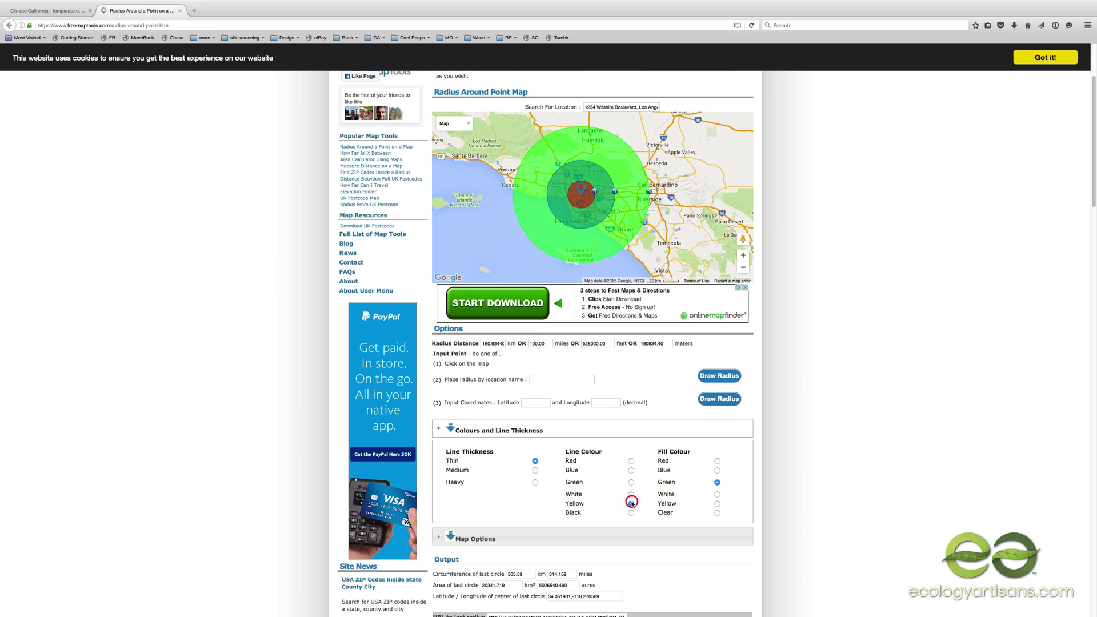
pyautogui.click(718, 504)
pyautogui.click(657, 537)
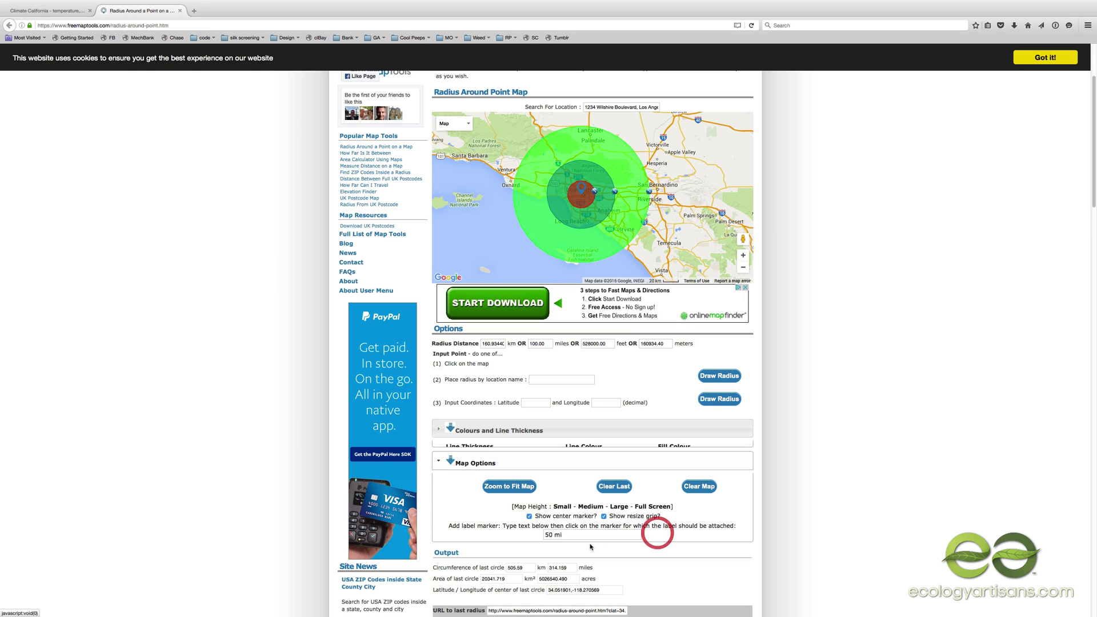
pyautogui.doubleClick(549, 526)
pyautogui.write('100')
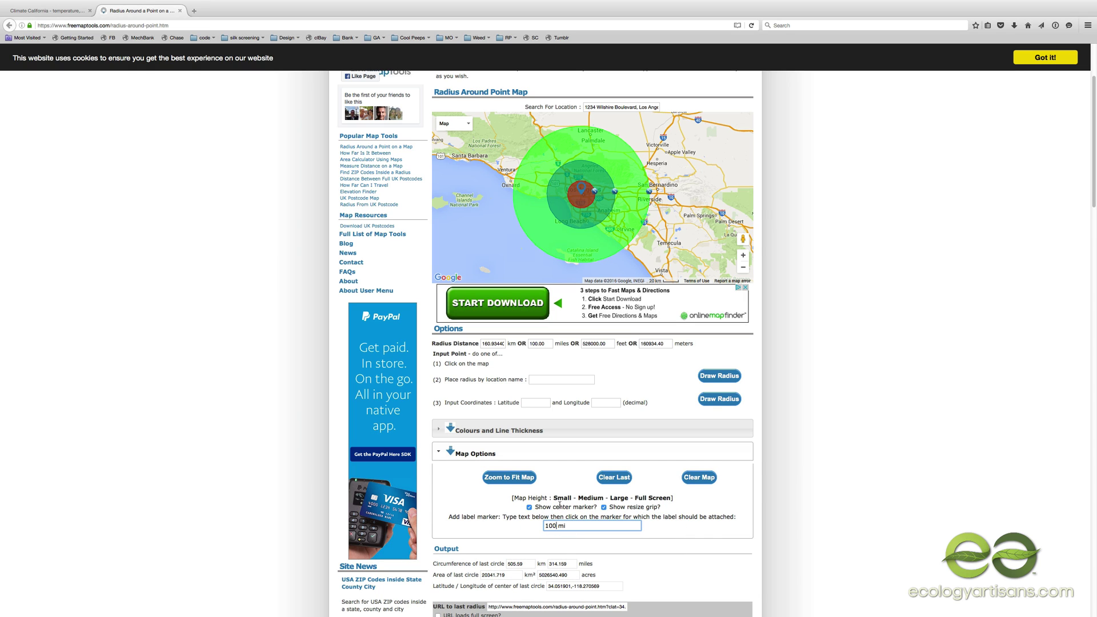
pyautogui.click(581, 195)
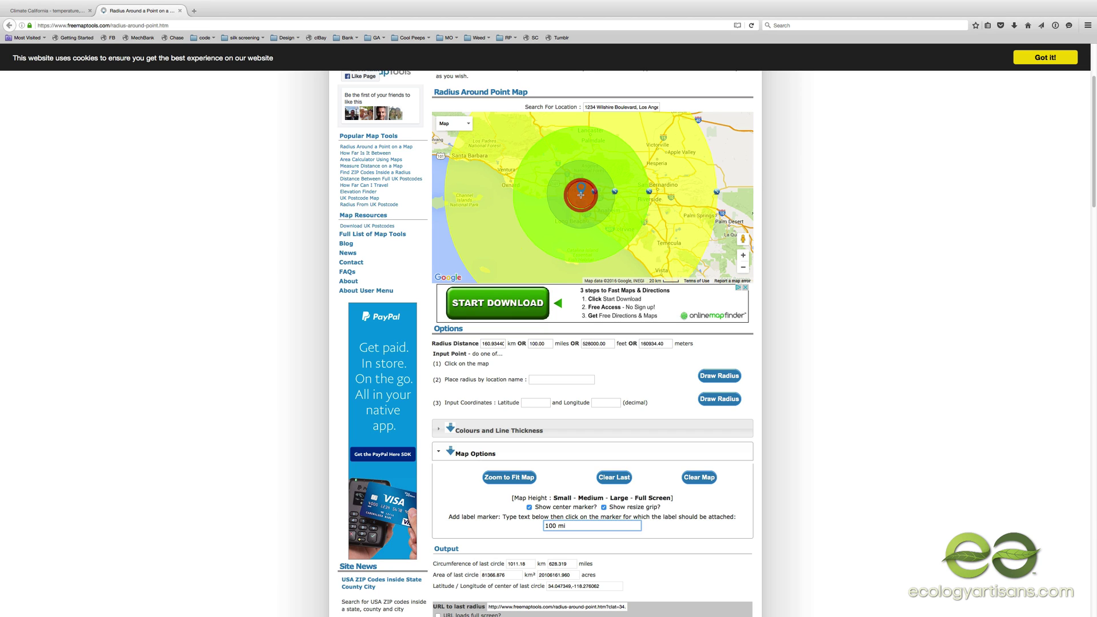
pyautogui.click(743, 267)
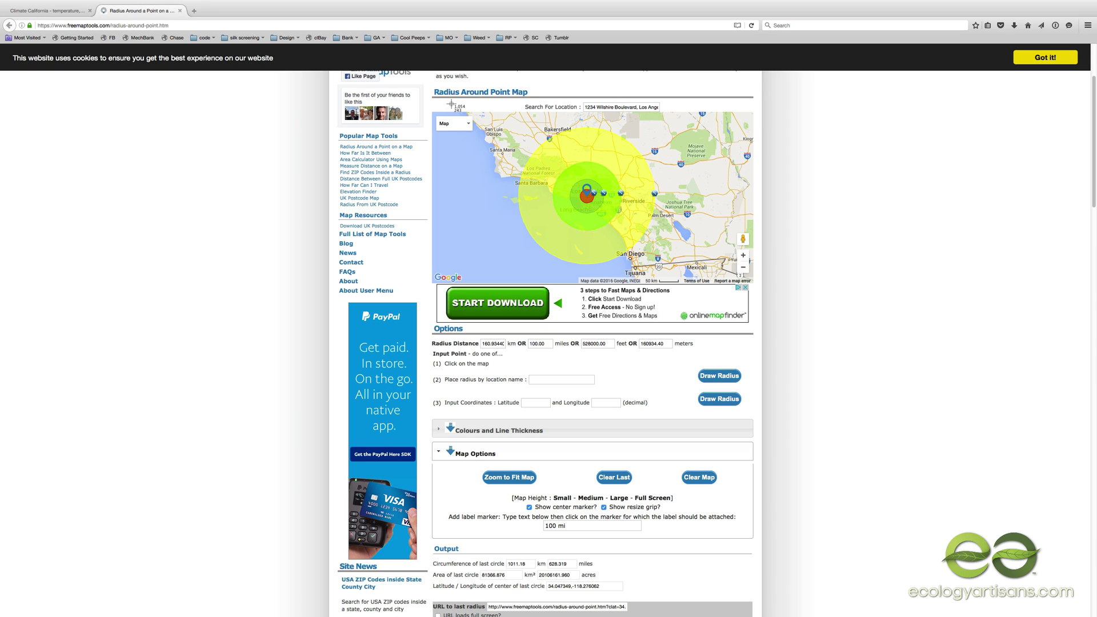
# Take a Cmd+Shift+4 screenshot of the current map area
pyautogui.press('super+shift+4')
pyautogui.moveTo(431, 94); pyautogui.dragTo(755, 284)
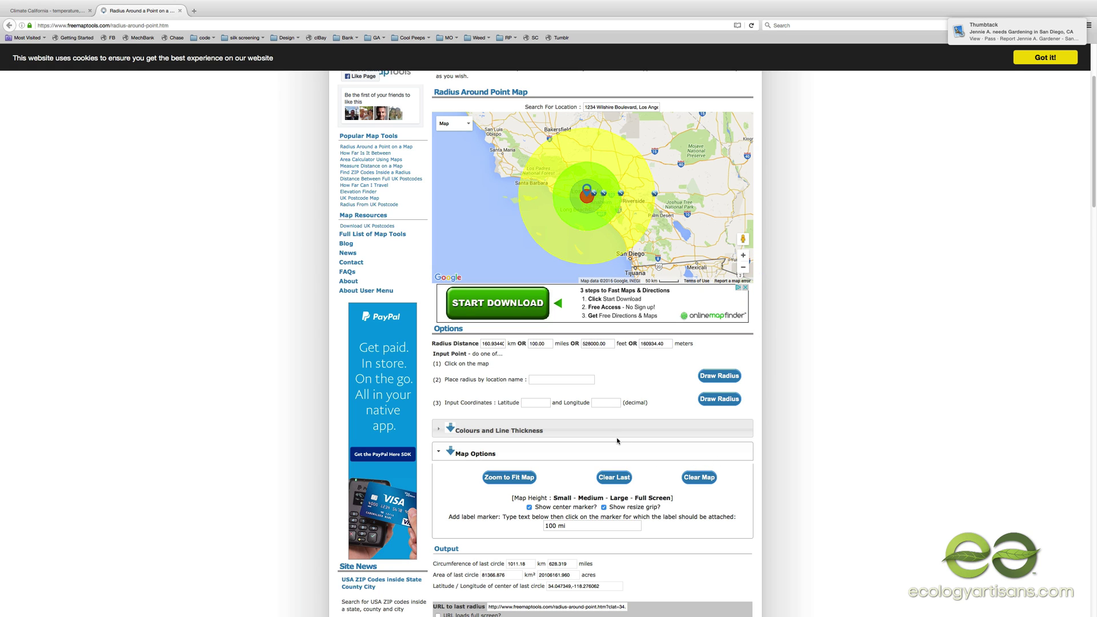
pyautogui.scroll(-2, 709, 498)
pyautogui.scroll(-2, 709, 498)
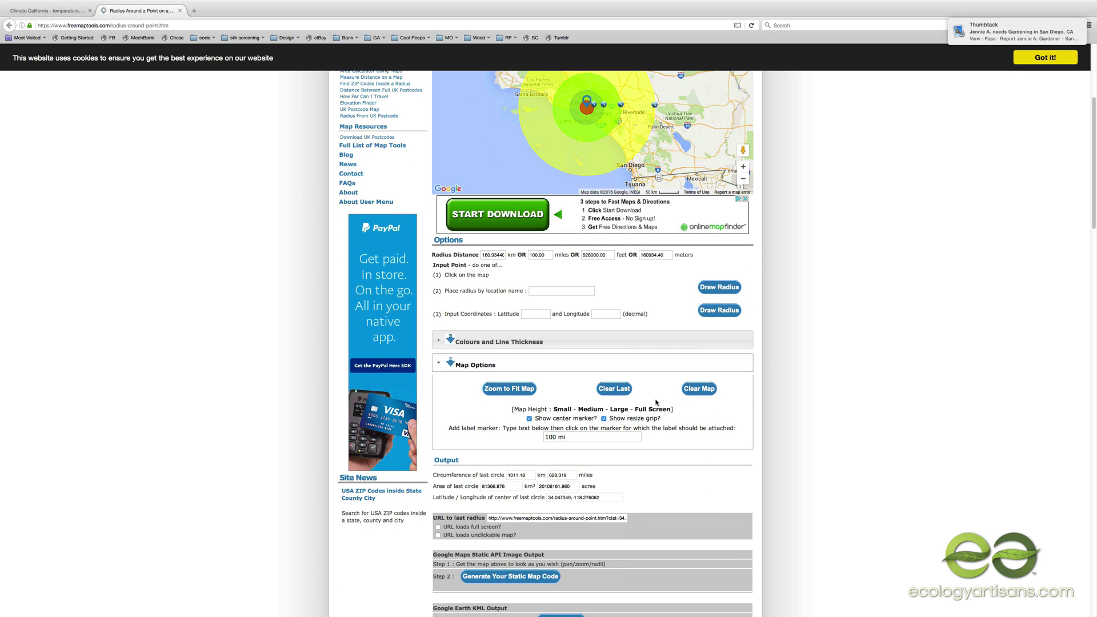
pyautogui.click(664, 343)
pyautogui.click(663, 341)
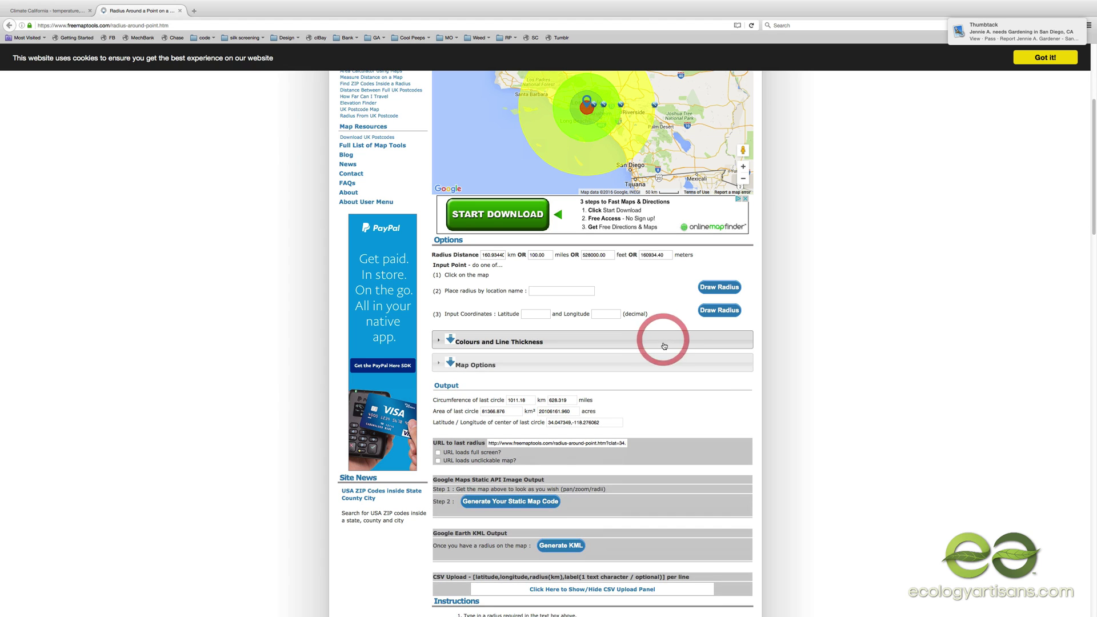
# Set the map height to Large, then Full Screen, and screenshot the full-page map
pyautogui.click(630, 364)
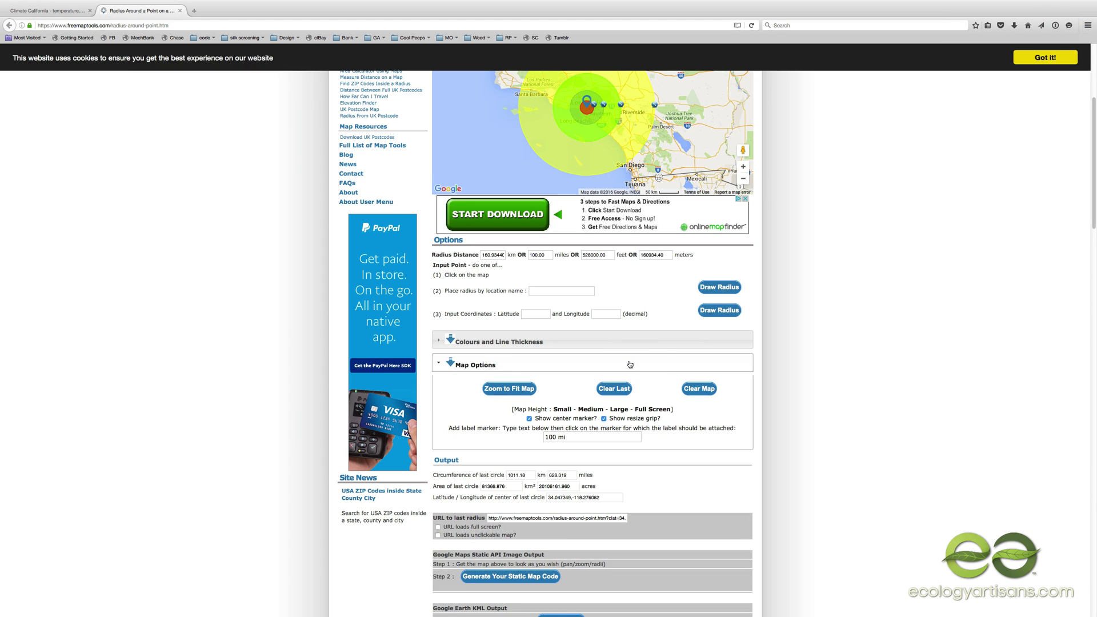
pyautogui.click(619, 409)
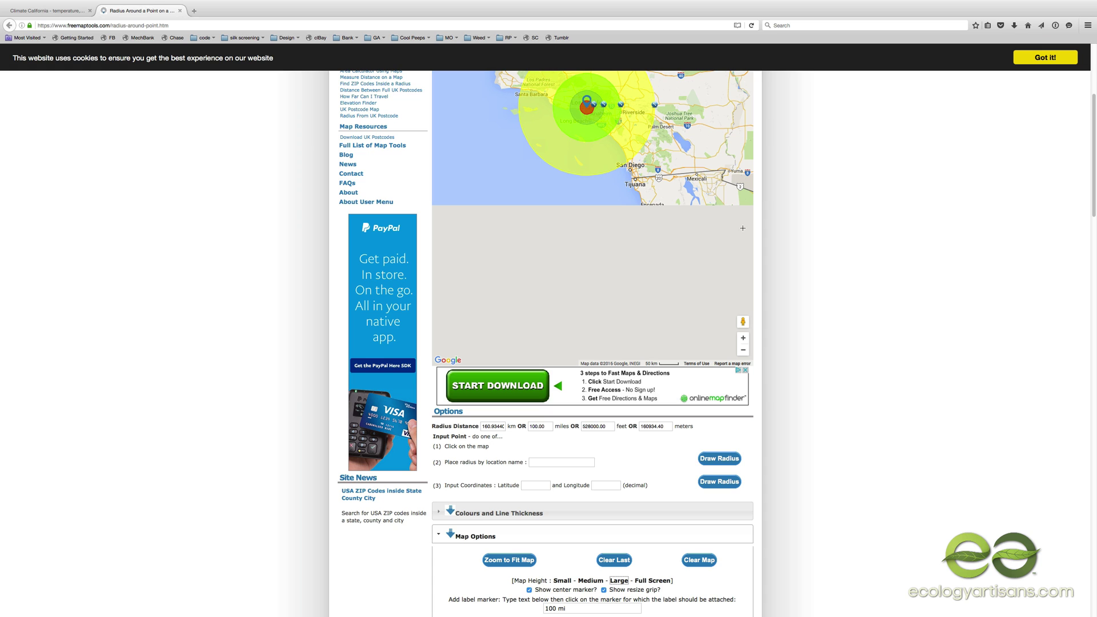
pyautogui.click(644, 580)
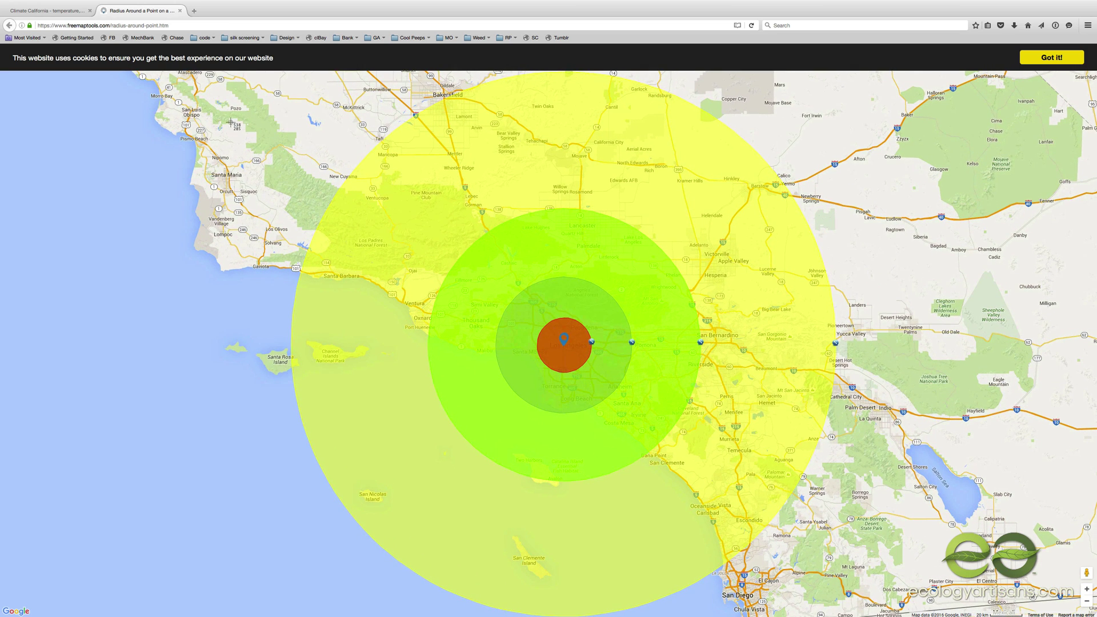
pyautogui.moveTo(157, 69); pyautogui.dragTo(958, 616)
# Dismiss the cookie notice, exit full screen, then generate and download the circles' KML file
pyautogui.click(1043, 55)
pyautogui.click(1083, 53)
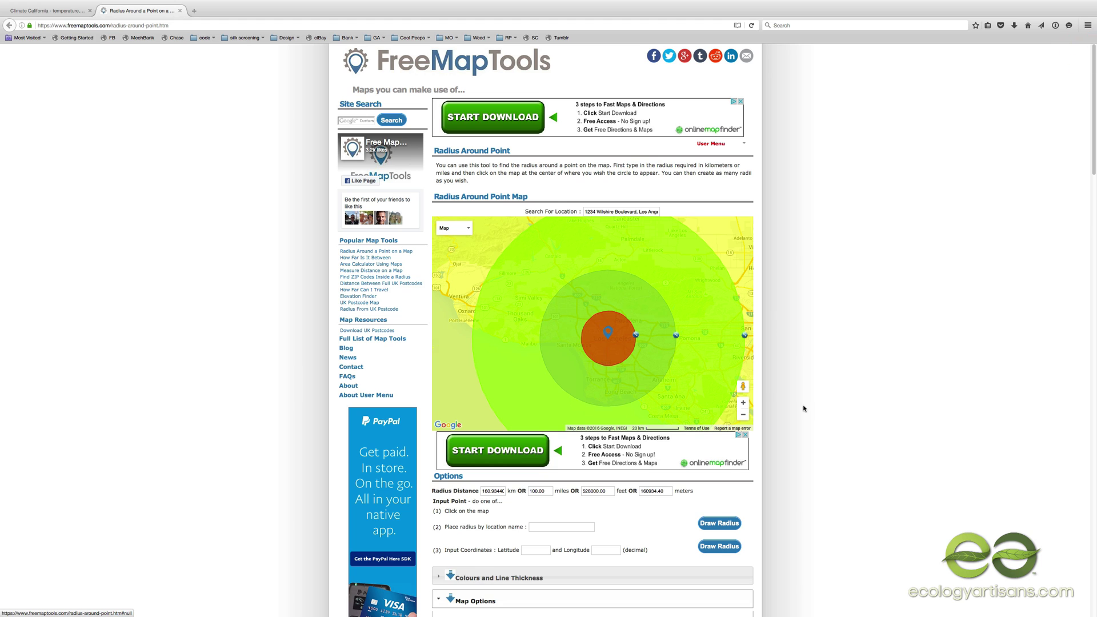
pyautogui.scroll(-7, 734, 457)
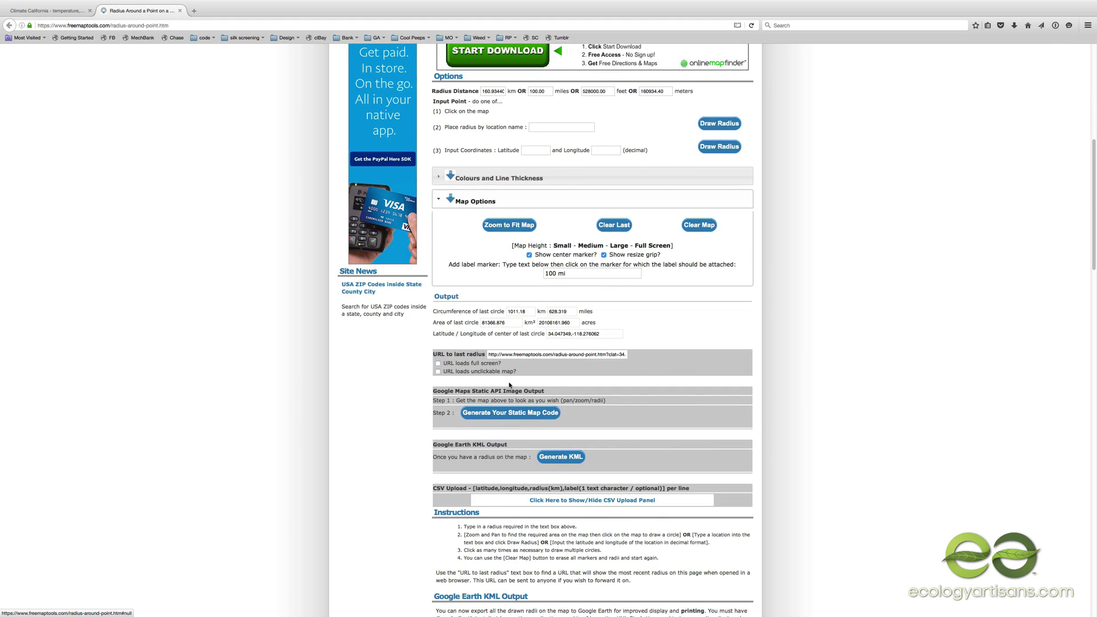
pyautogui.click(557, 457)
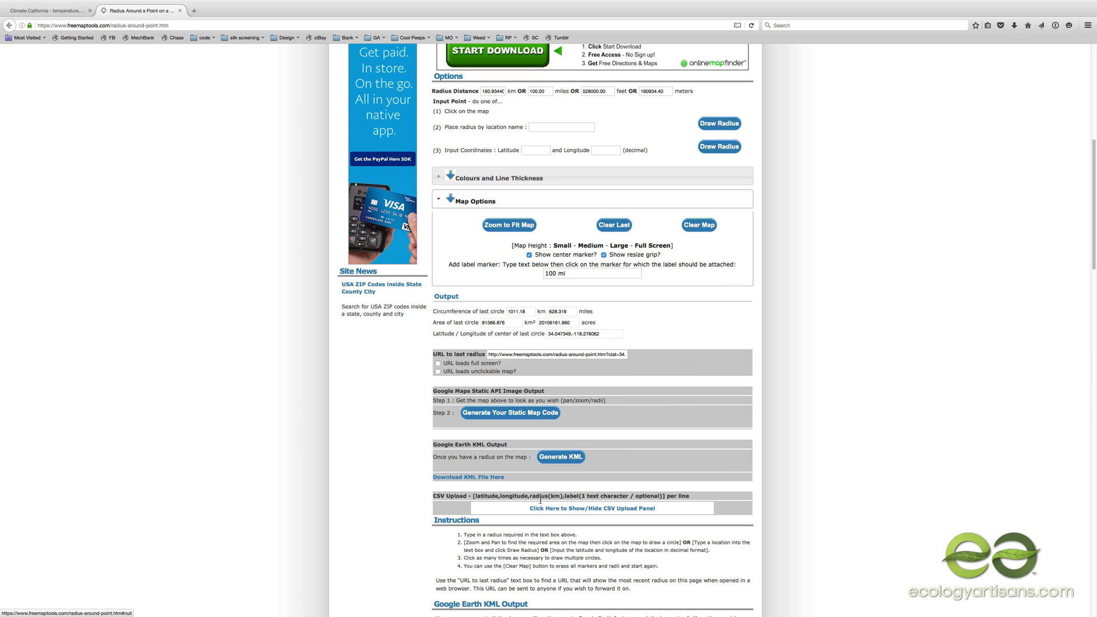
pyautogui.click(479, 478)
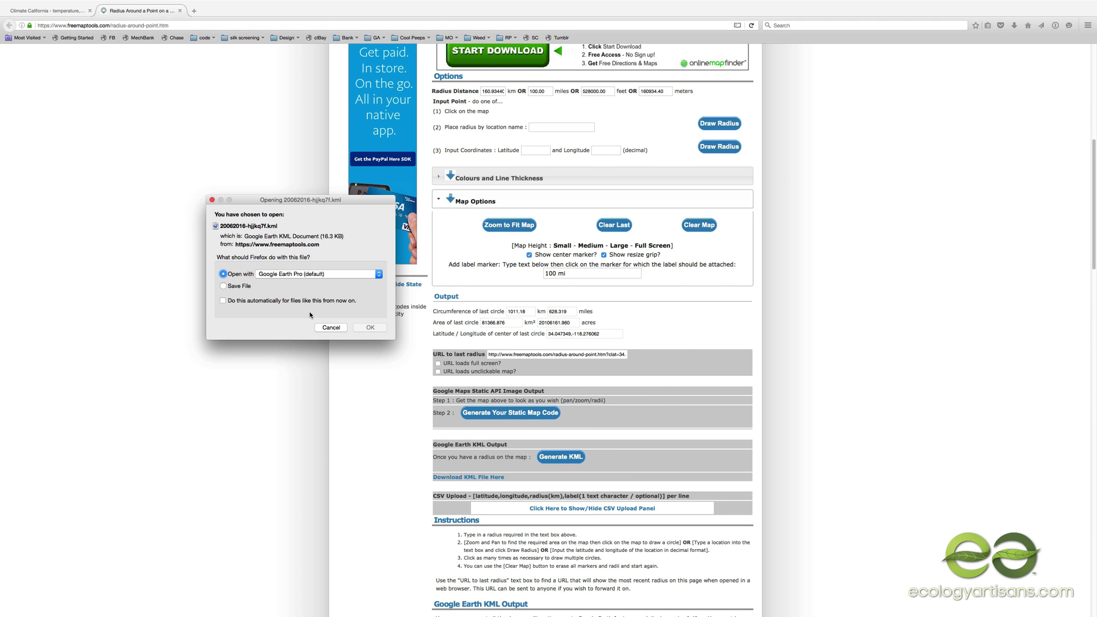
# Open the KML in Google Earth Pro and expand the Free Map Tools Radius folder
pyautogui.click(369, 328)
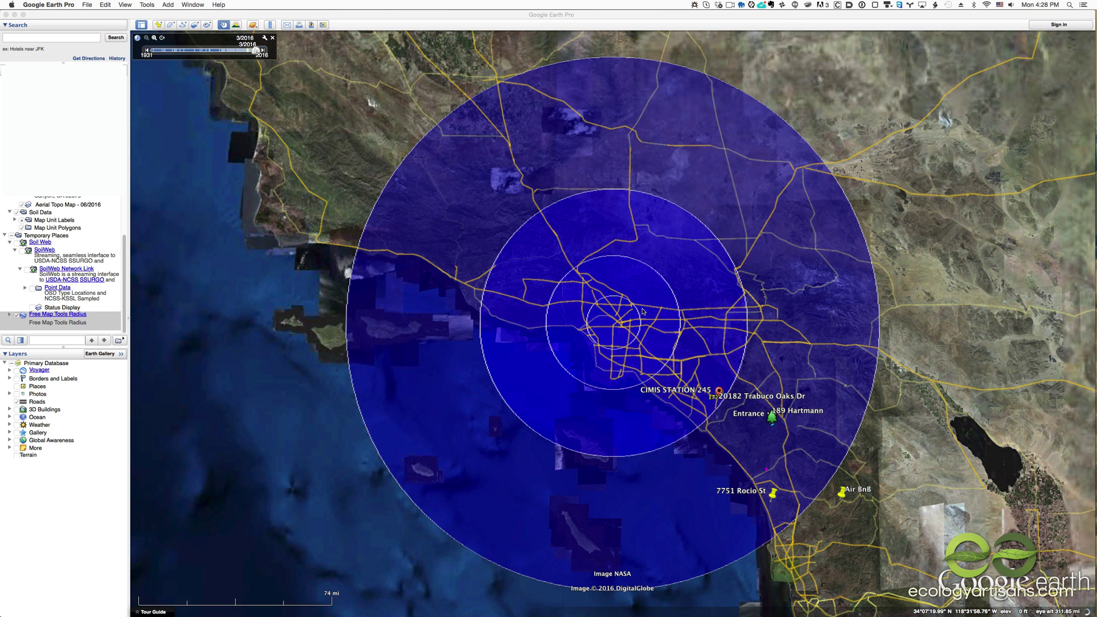
pyautogui.click(9, 318)
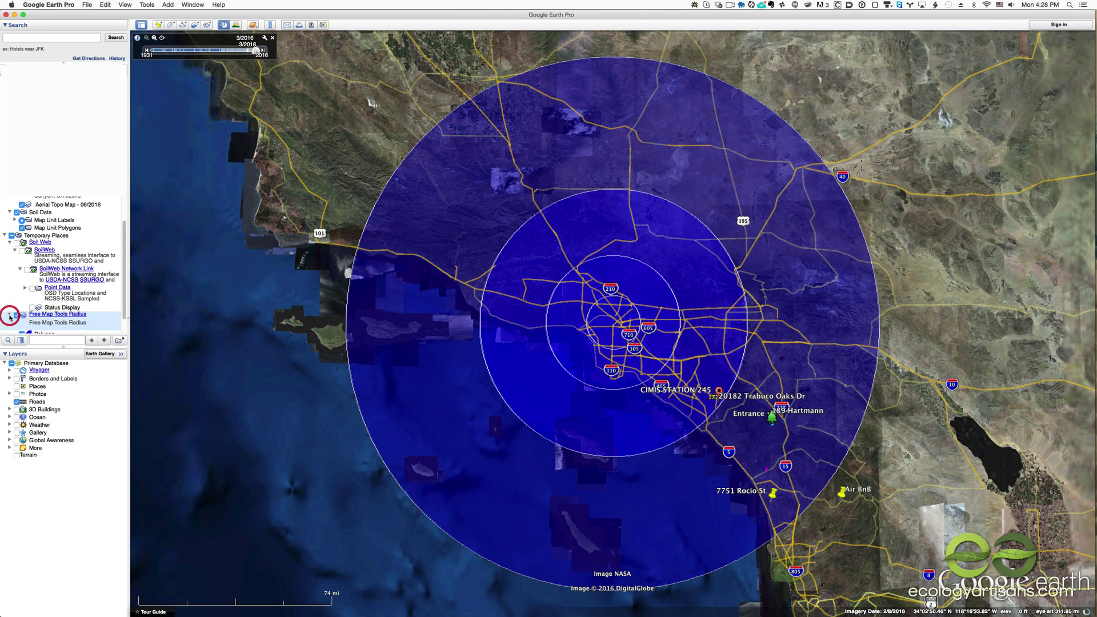
pyautogui.click(9, 315)
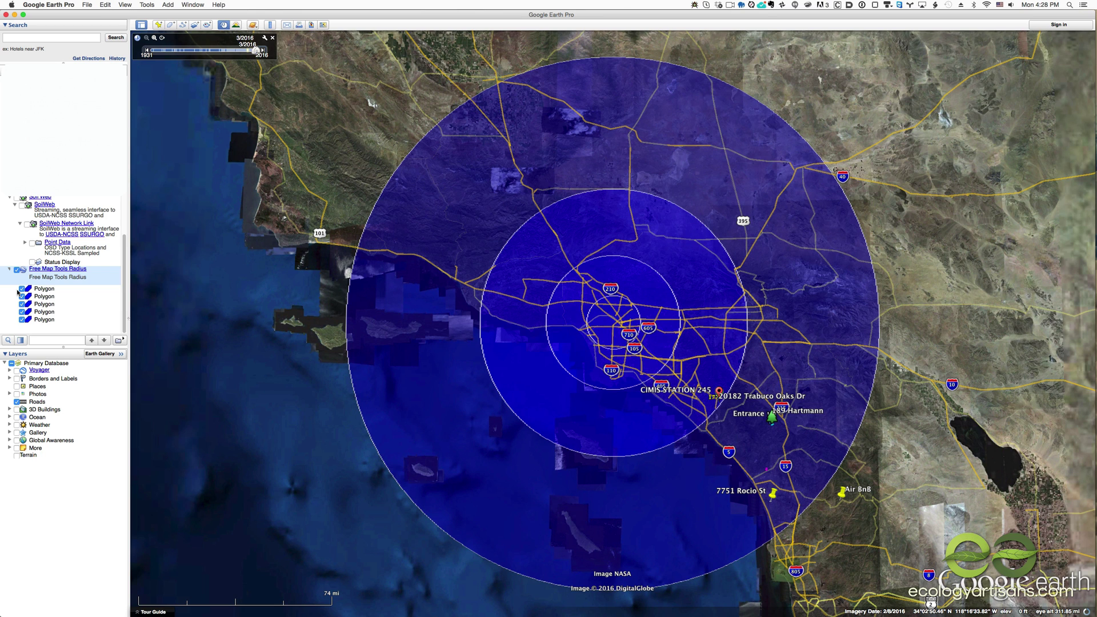
# Hide the polygons one by one to identify which ring each draws
pyautogui.click(22, 289)
pyautogui.click(21, 319)
pyautogui.click(21, 304)
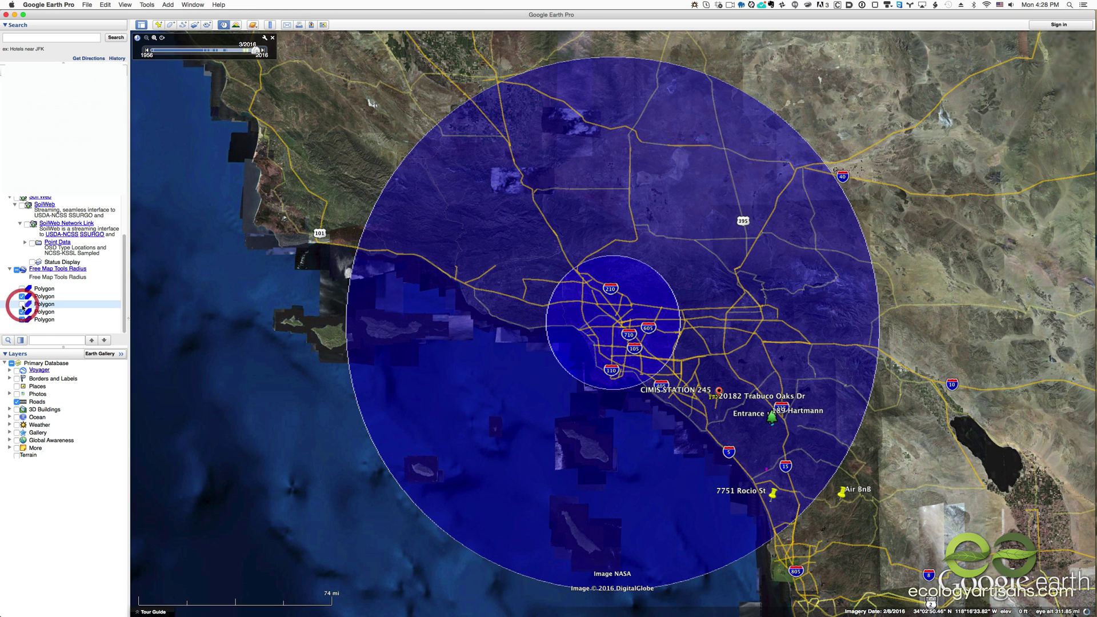
pyautogui.click(21, 296)
pyautogui.click(21, 311)
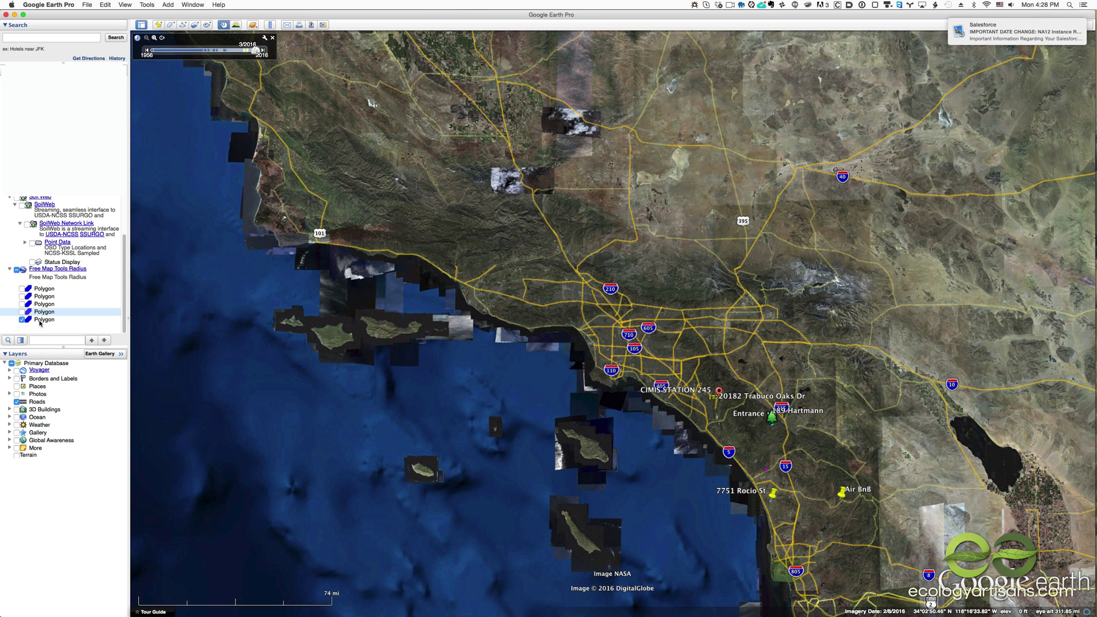
pyautogui.click(40, 322)
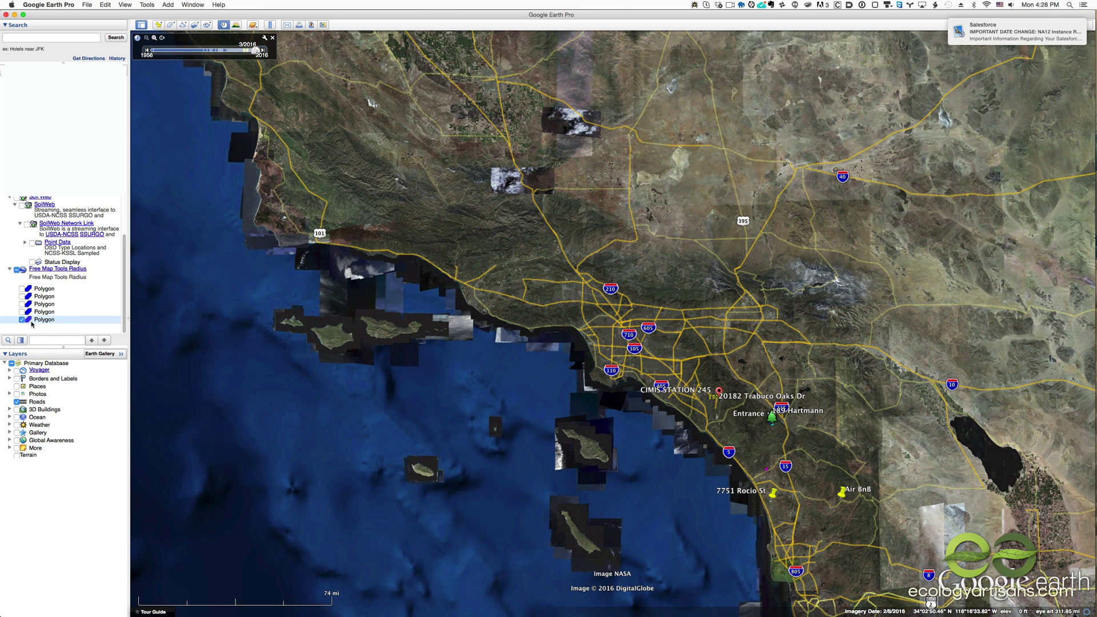
pyautogui.click(22, 312)
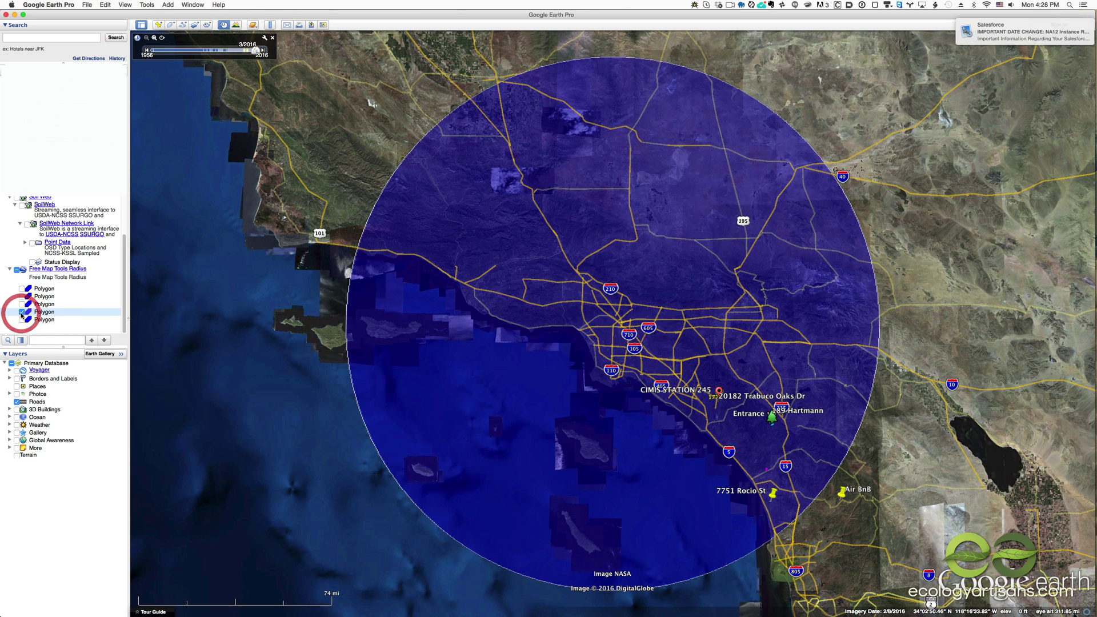
pyautogui.click(22, 311)
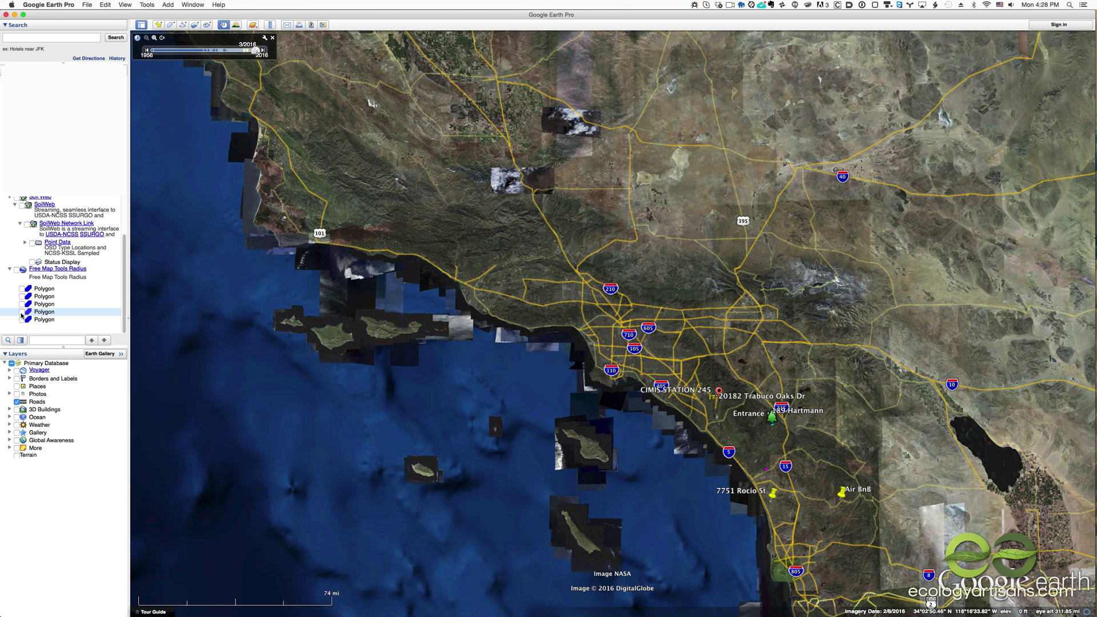
# Turn all four radius polygons back on
pyautogui.click(22, 320)
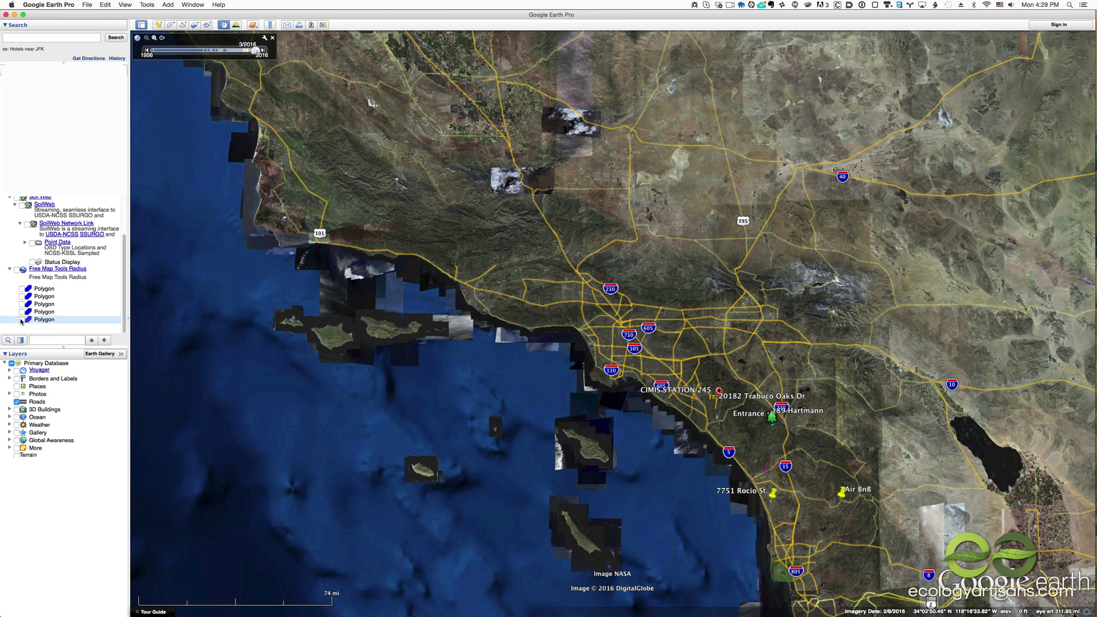
pyautogui.click(22, 312)
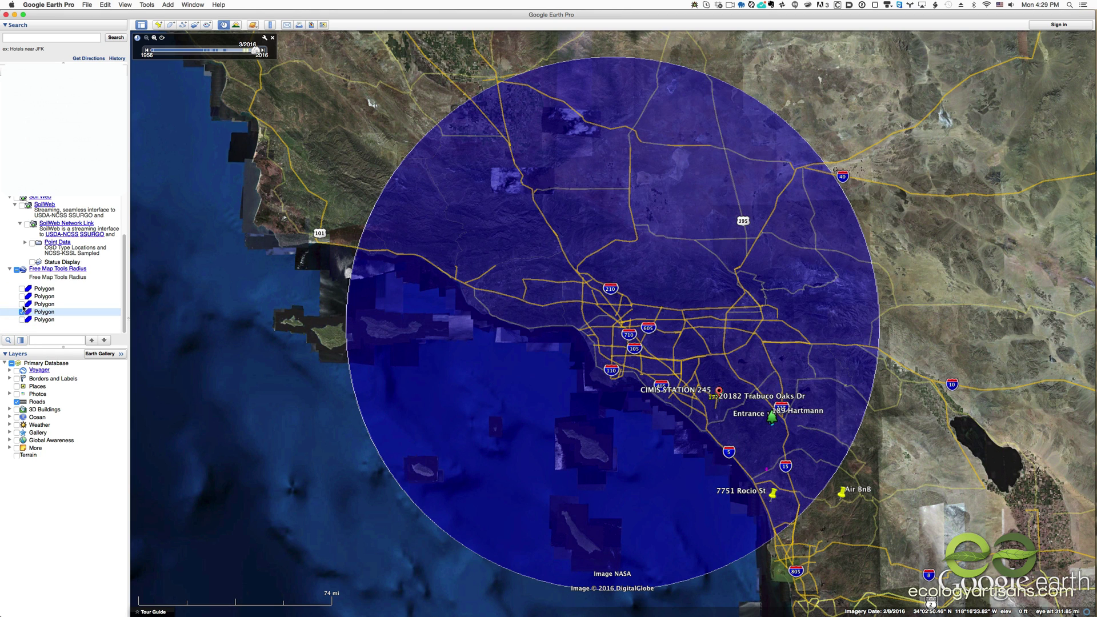
pyautogui.click(22, 304)
pyautogui.click(22, 296)
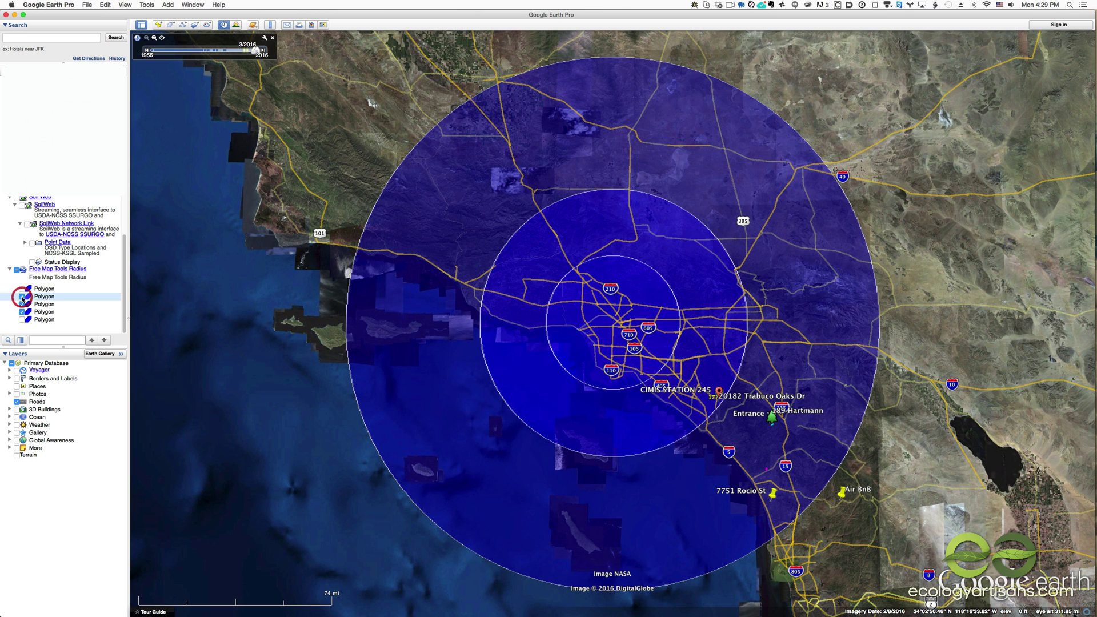
pyautogui.click(22, 288)
# Rename the first polygon to '10 mi'
pyautogui.rightClick(35, 290)
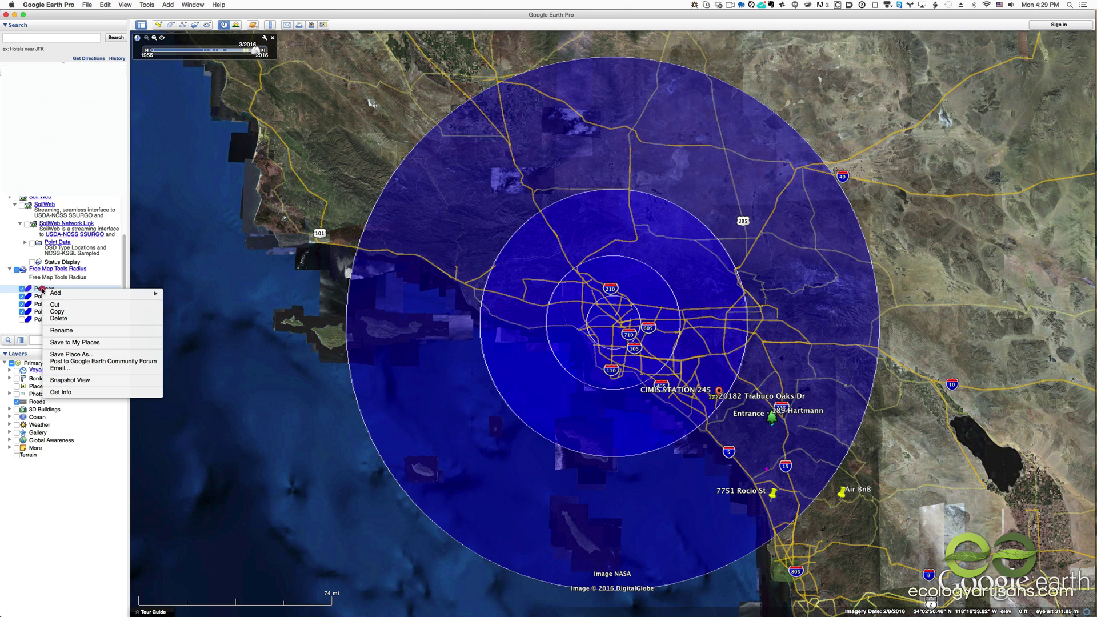
pyautogui.click(77, 391)
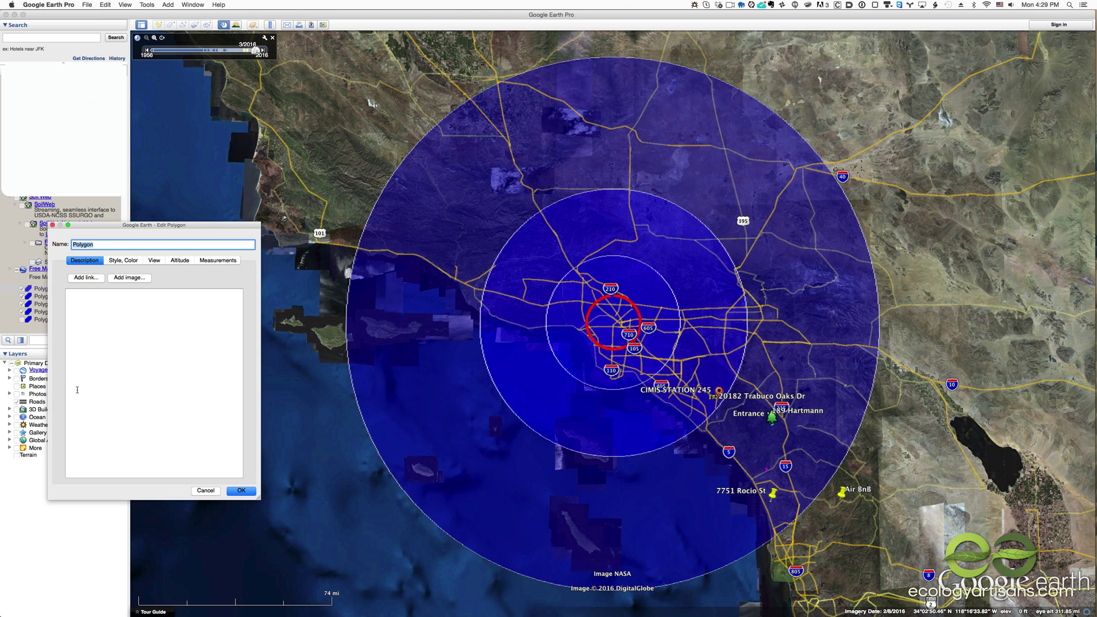
pyautogui.write('10 mi')
pyautogui.press('Return')
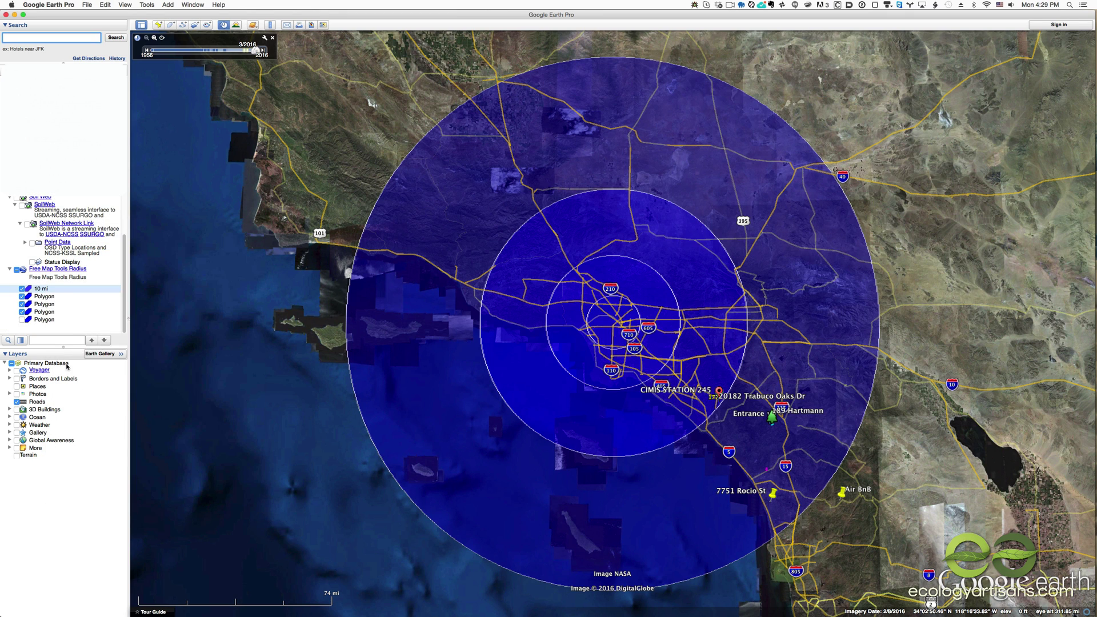
# Rename the second polygon to '25 mi'
pyautogui.rightClick(52, 296)
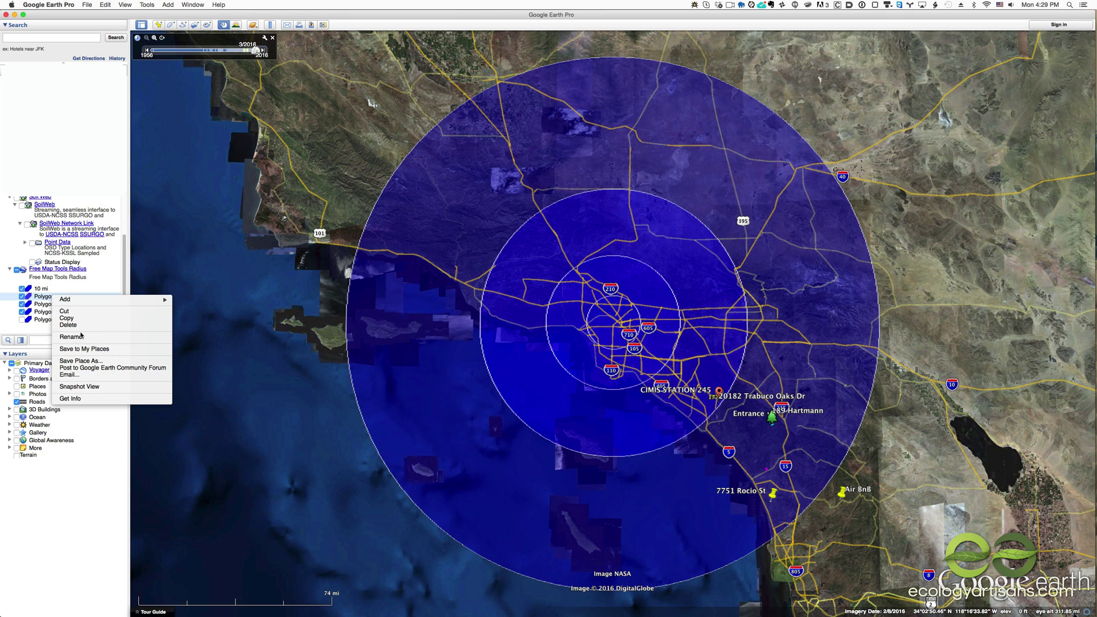
pyautogui.click(82, 399)
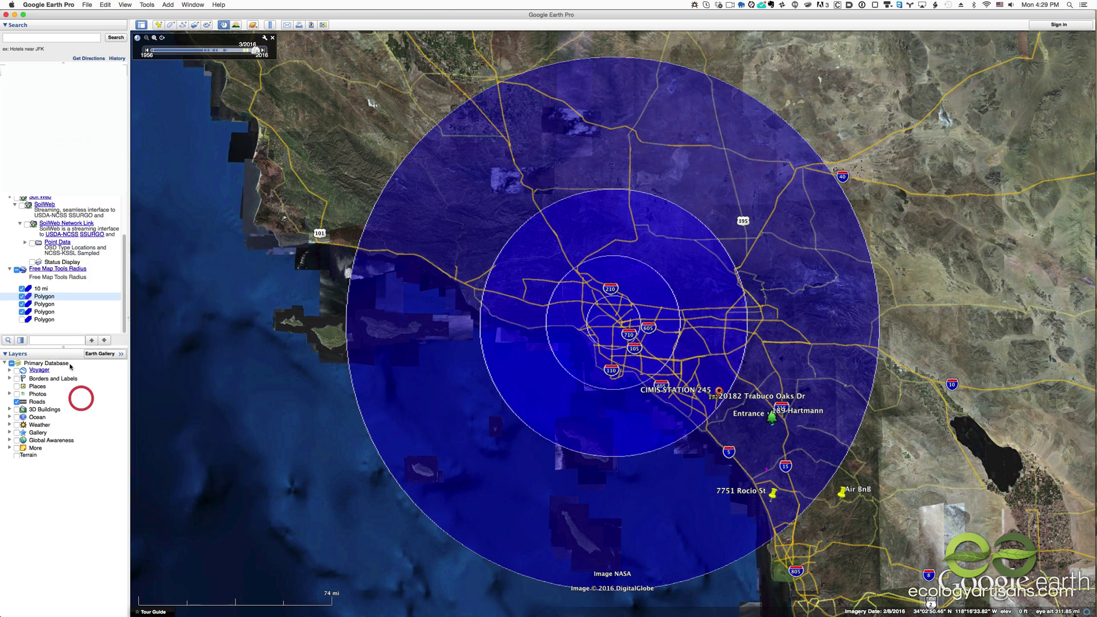
pyautogui.write('25 mi')
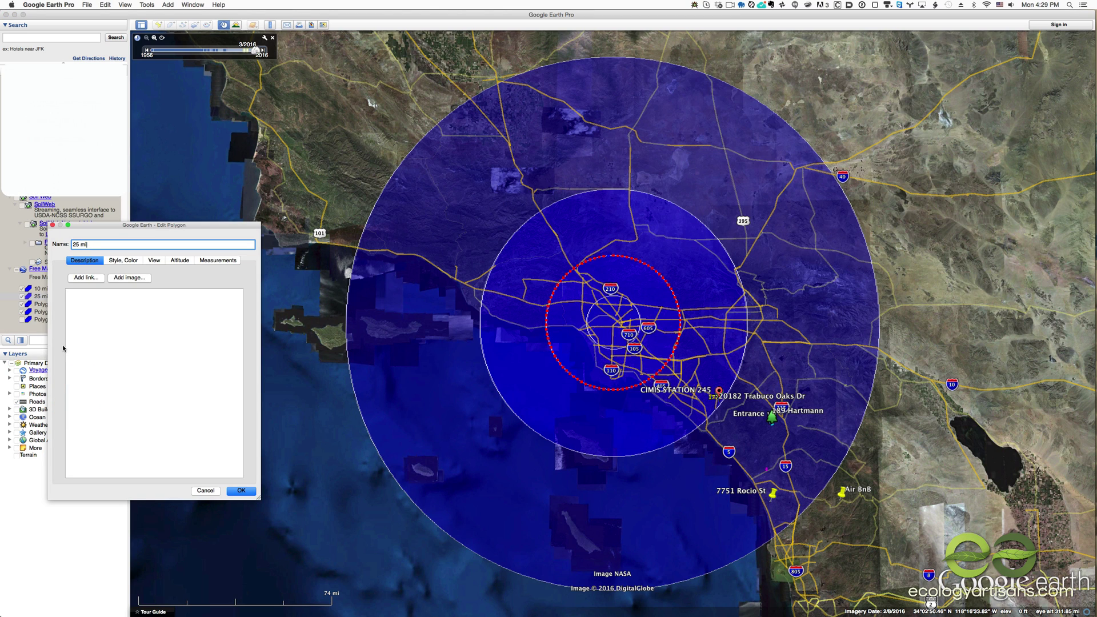
pyautogui.press('Tab')
# Give the 25 mi circle a light cyan 50% fill and a cyan outline, then save
pyautogui.click(124, 260)
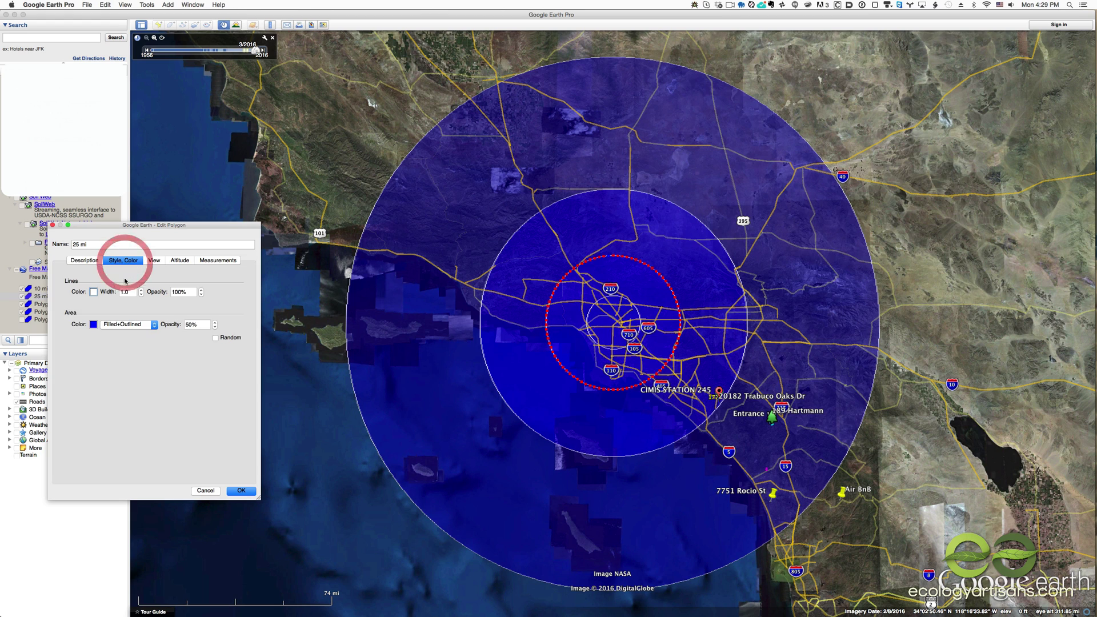
pyautogui.click(120, 325)
pyautogui.click(107, 340)
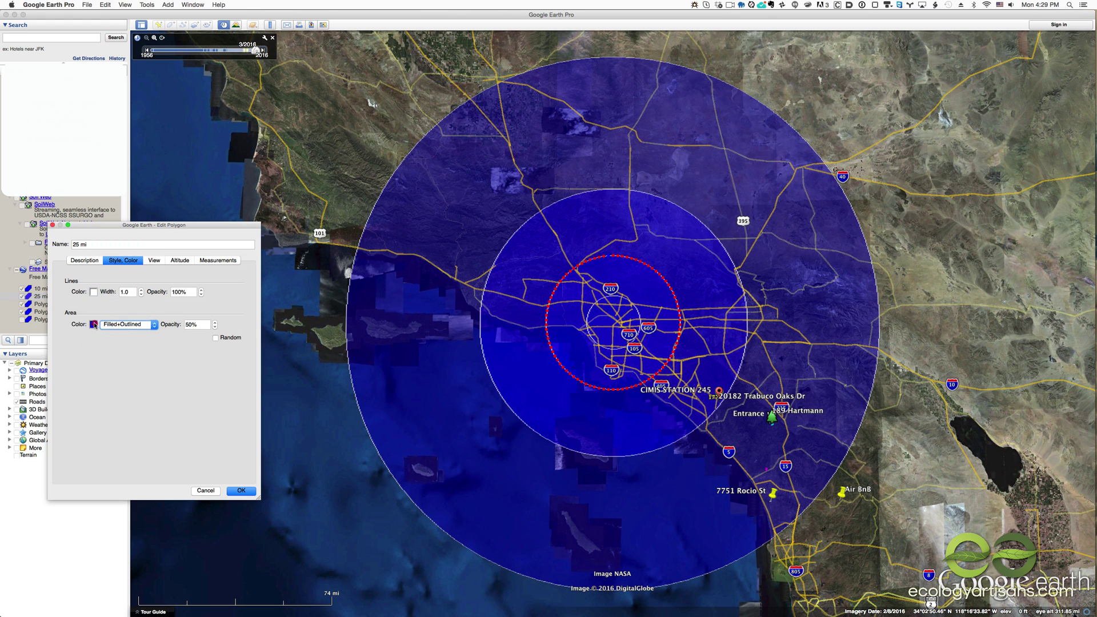
pyautogui.click(94, 325)
pyautogui.click(213, 358)
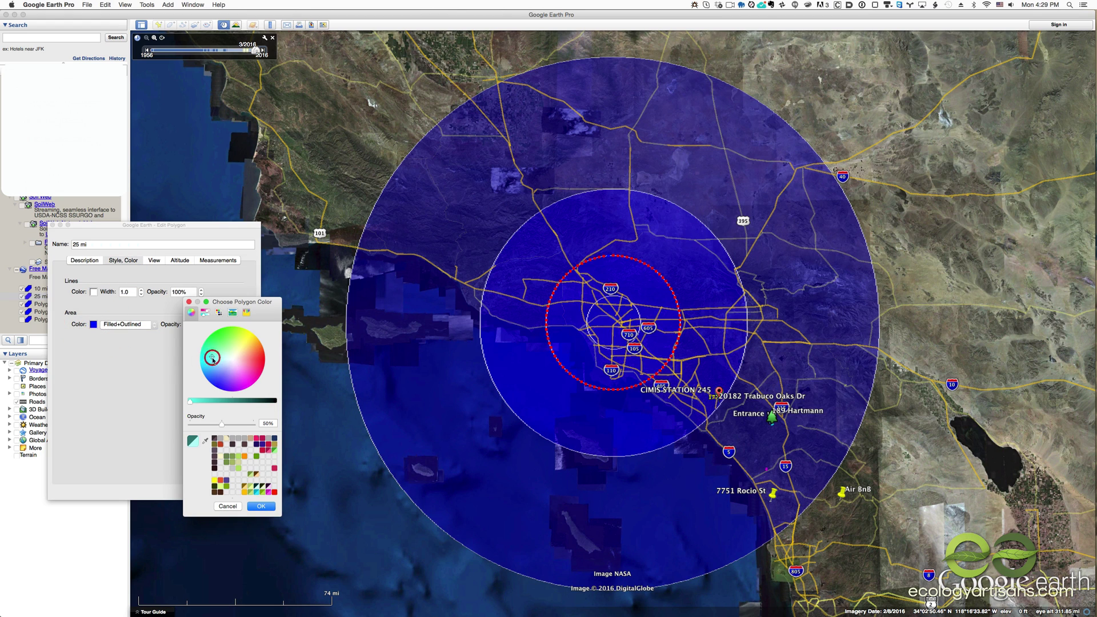
pyautogui.click(261, 506)
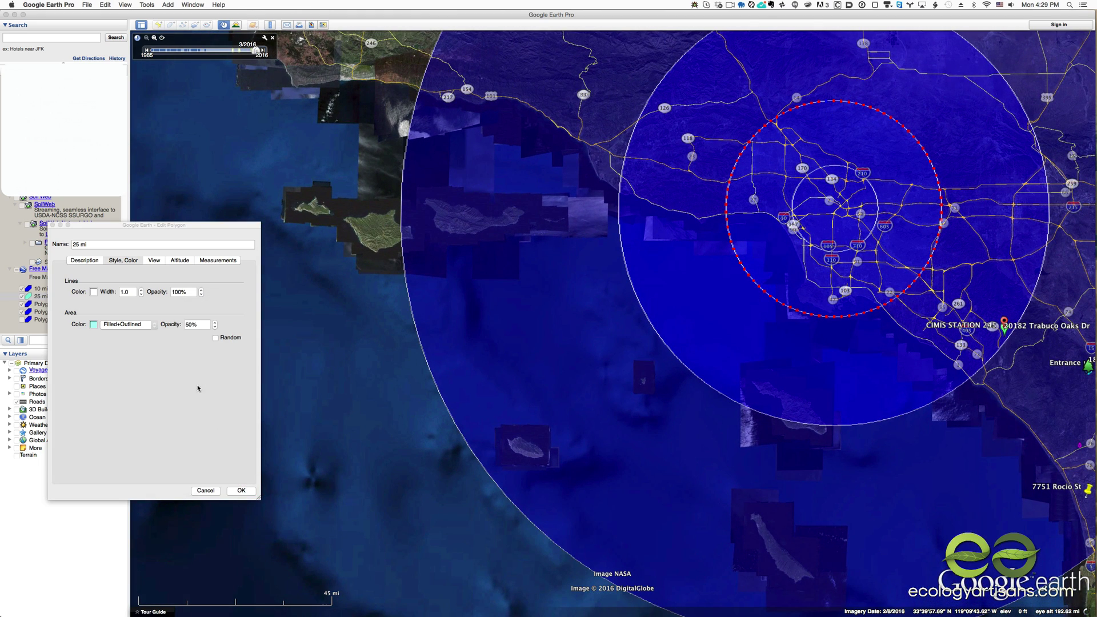
pyautogui.click(93, 292)
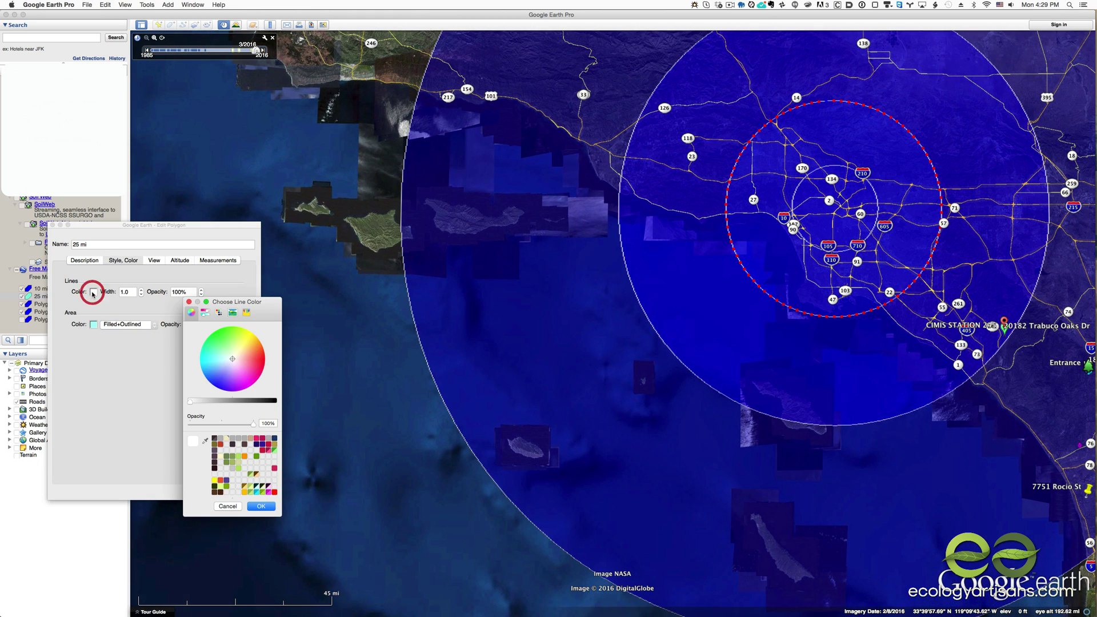
pyautogui.click(209, 358)
pyautogui.click(258, 507)
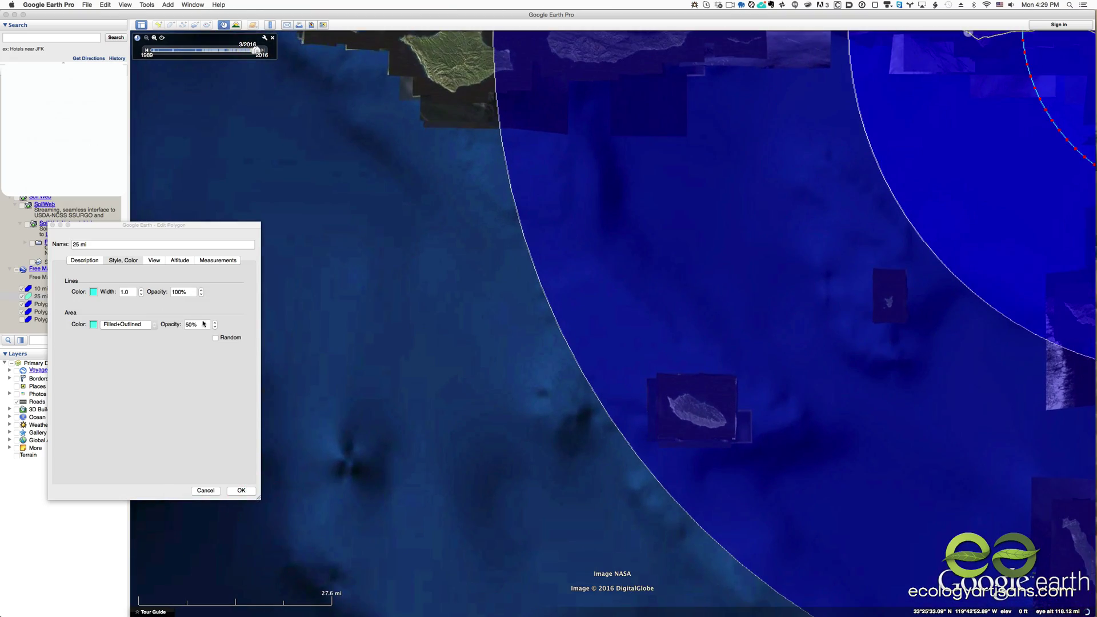
pyautogui.scroll(-5, 595, 338)
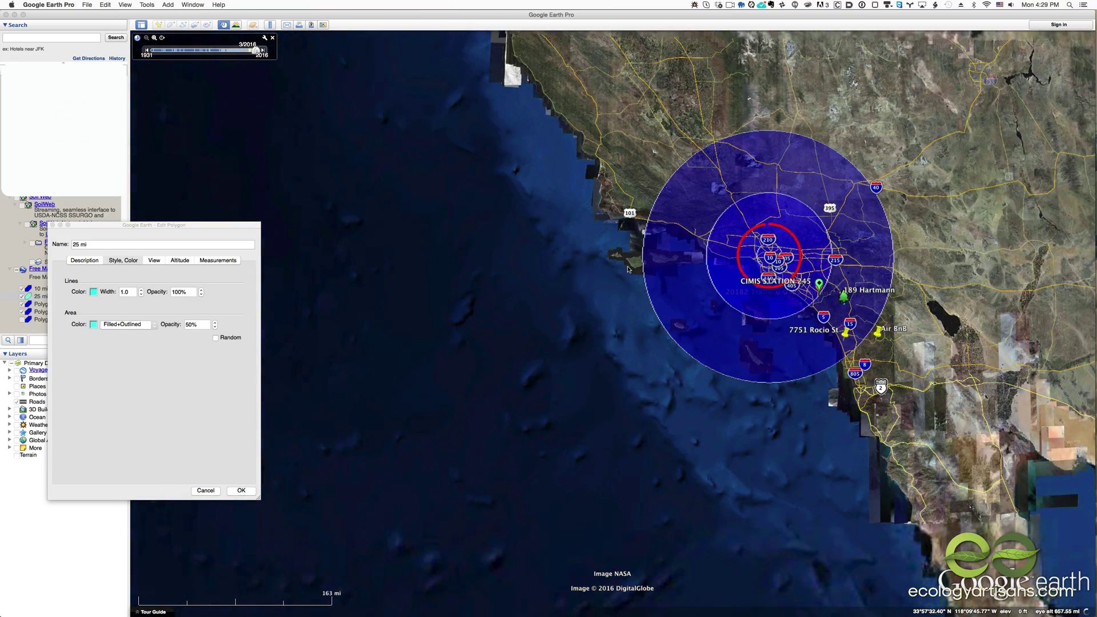
pyautogui.click(242, 491)
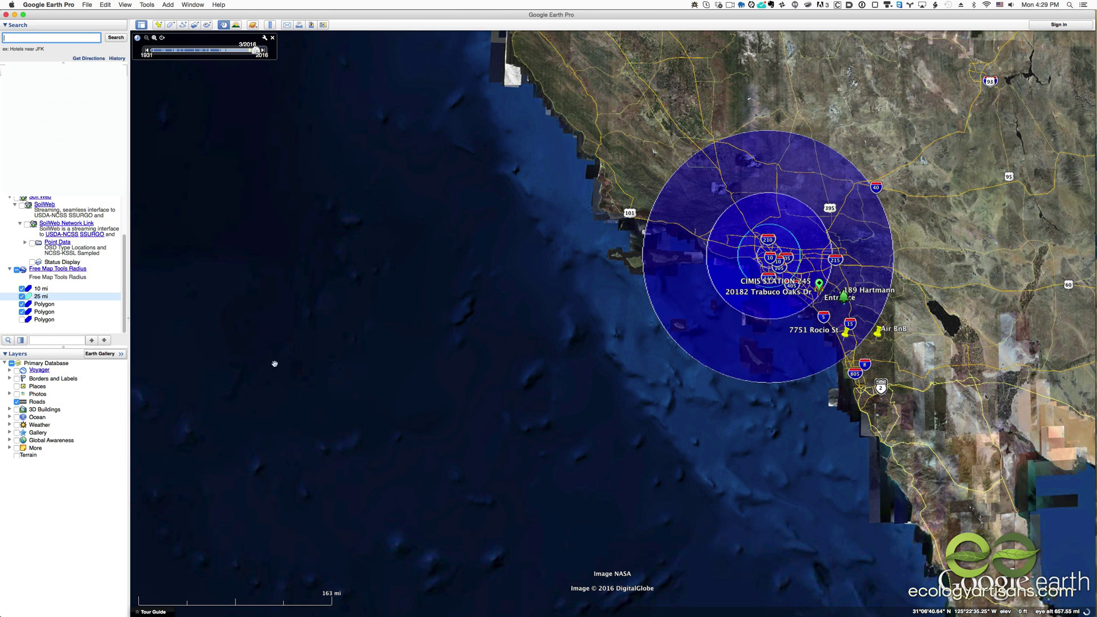
# Identify the unnamed third circle and rename it to '50 mi'
pyautogui.click(23, 305)
pyautogui.click(23, 305)
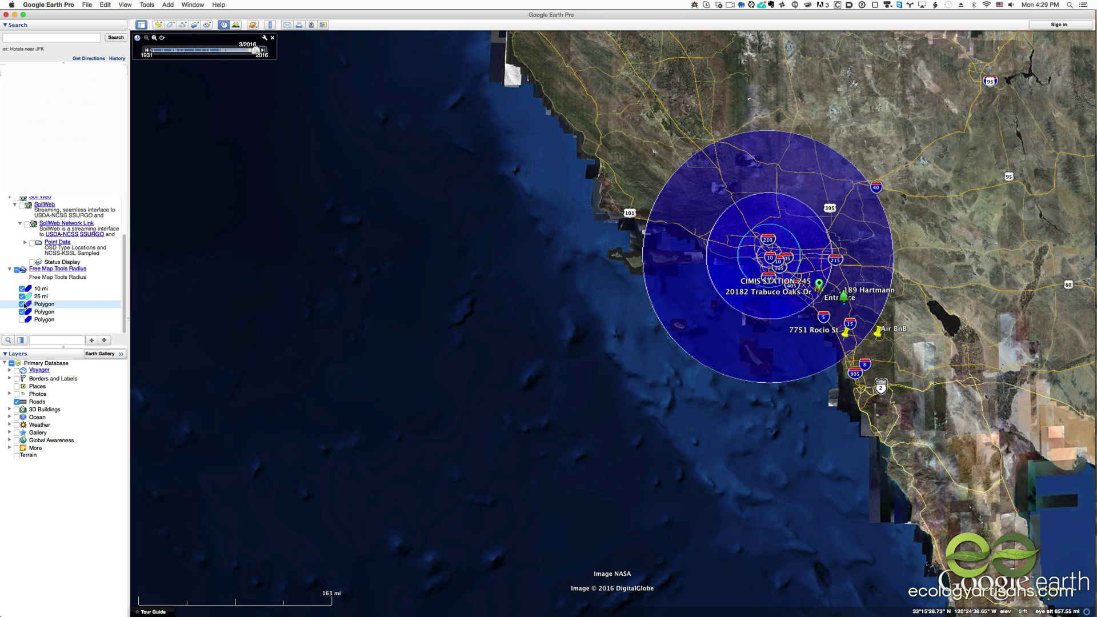
pyautogui.rightClick(39, 307)
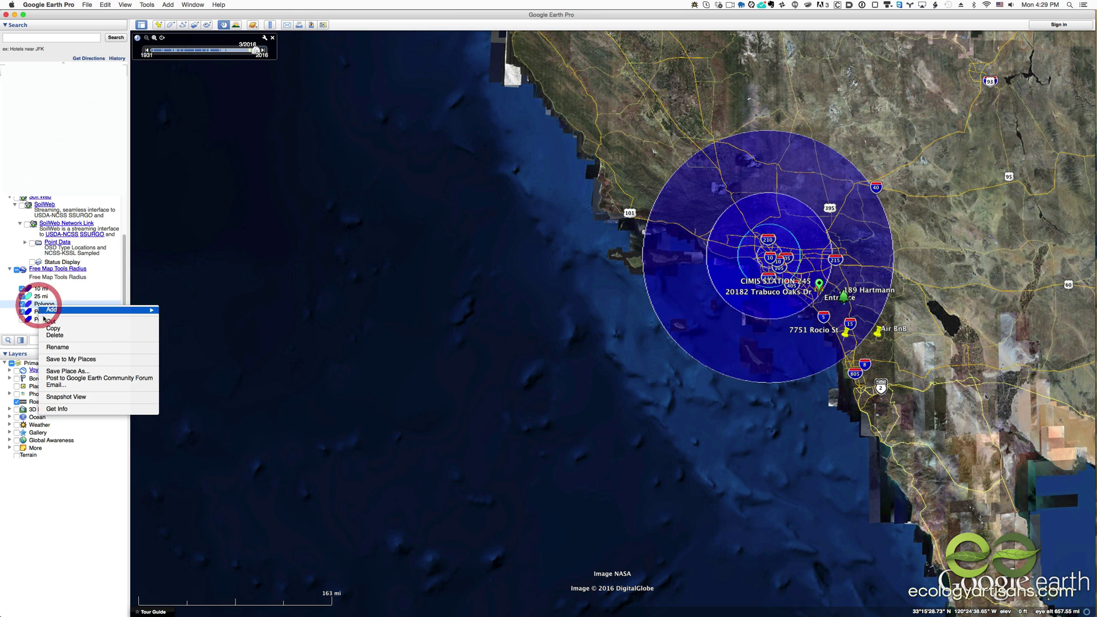
pyautogui.click(68, 409)
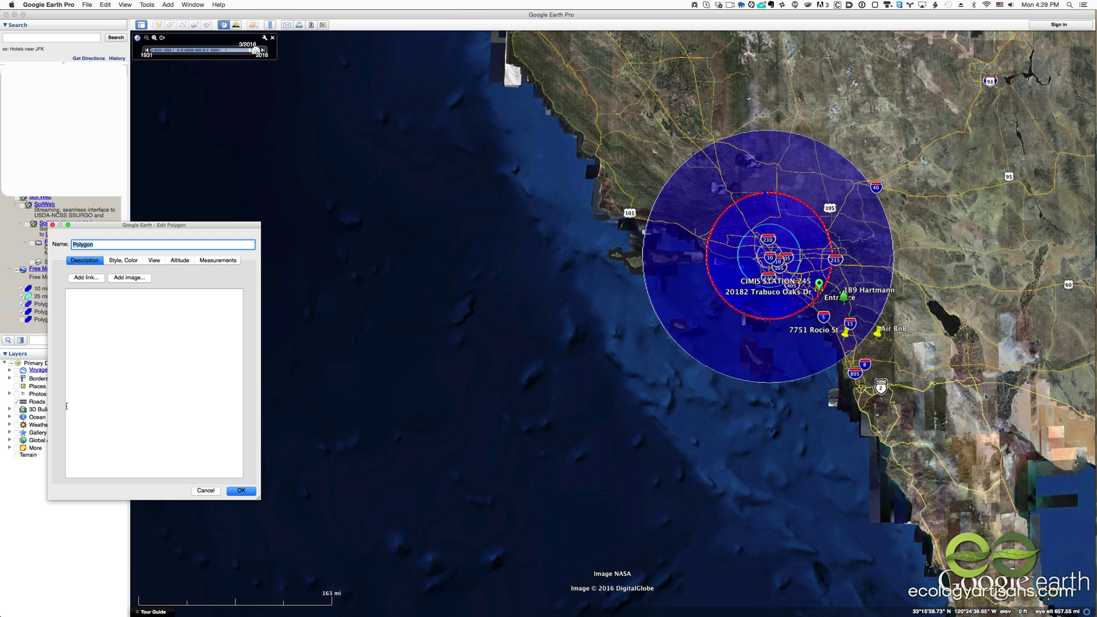
pyautogui.write('50 mi')
# Set the 50 mi circle's outline colour to red
pyautogui.click(122, 261)
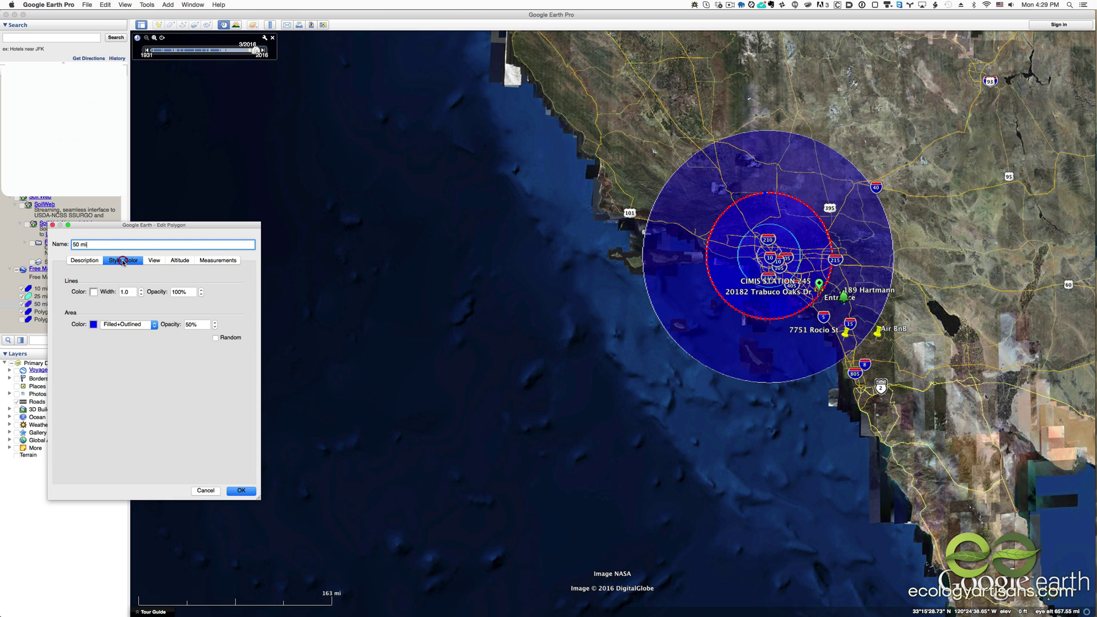
pyautogui.click(96, 293)
pyautogui.click(262, 363)
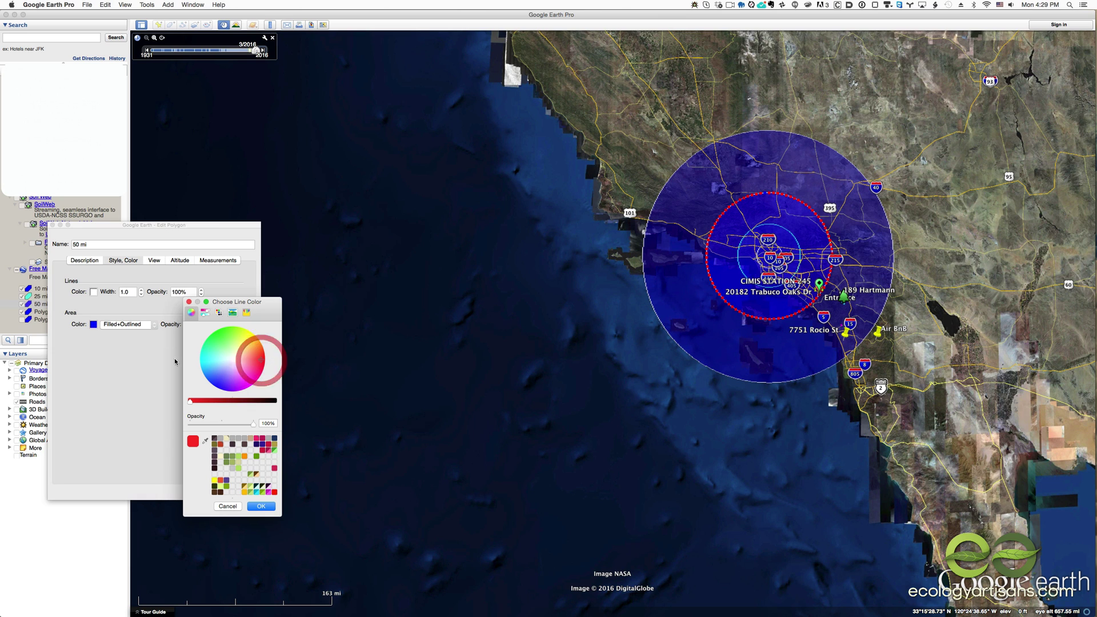
pyautogui.click(261, 506)
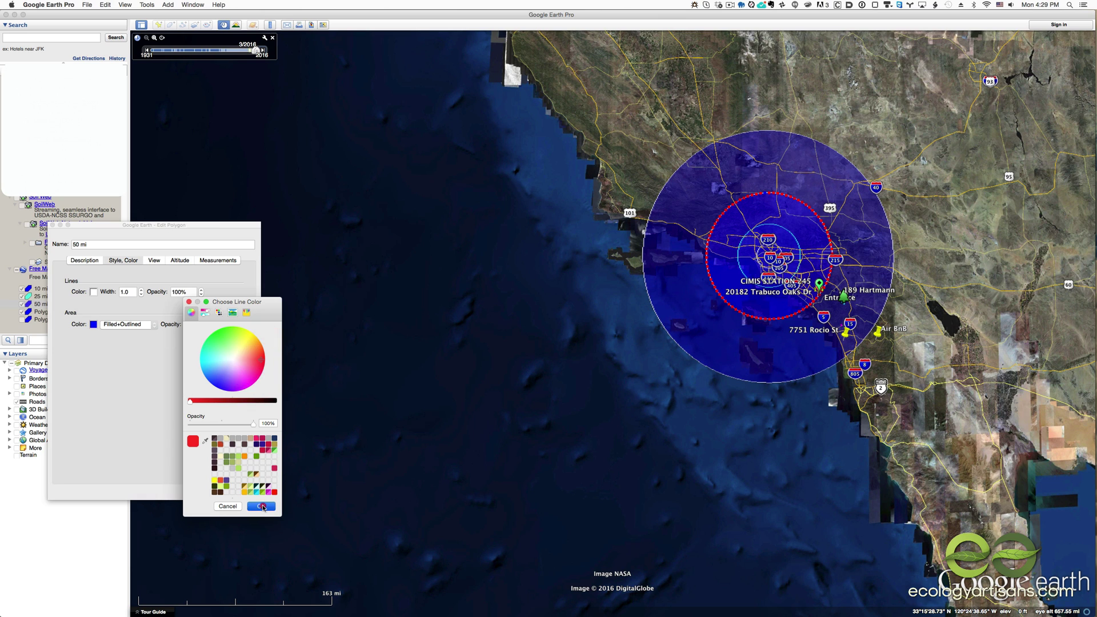
# Give it a red fill at 62% opacity, save, and recentre the circles in view
pyautogui.click(93, 324)
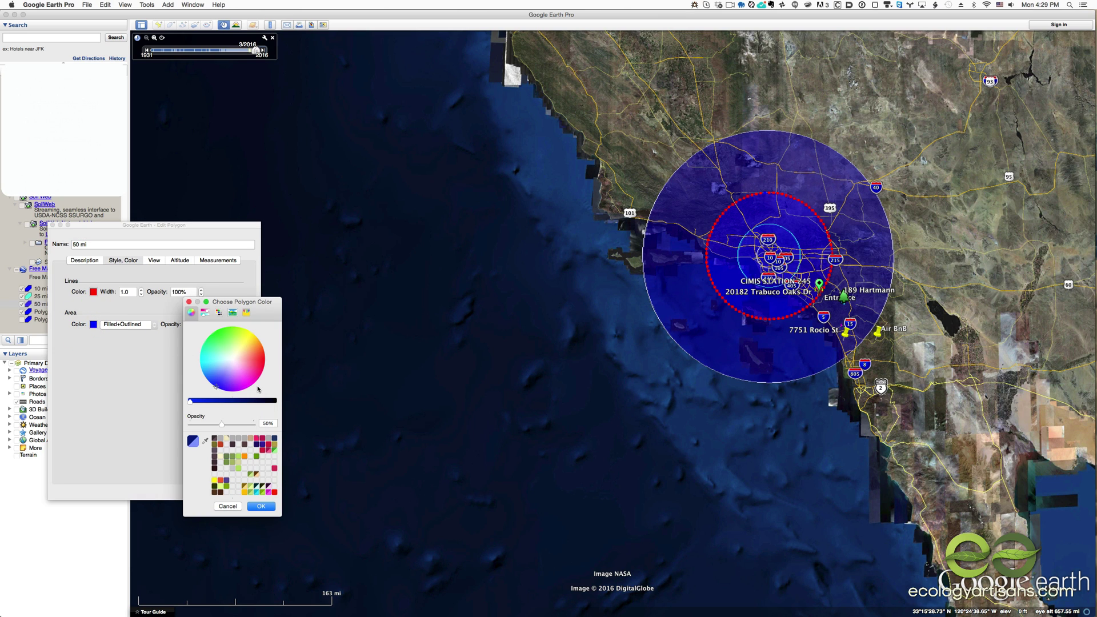
pyautogui.click(269, 492)
pyautogui.click(274, 492)
pyautogui.moveTo(222, 424)
pyautogui.mouseDown()
pyautogui.moveTo(254, 424)
pyautogui.moveTo(229, 424)
pyautogui.mouseUp()
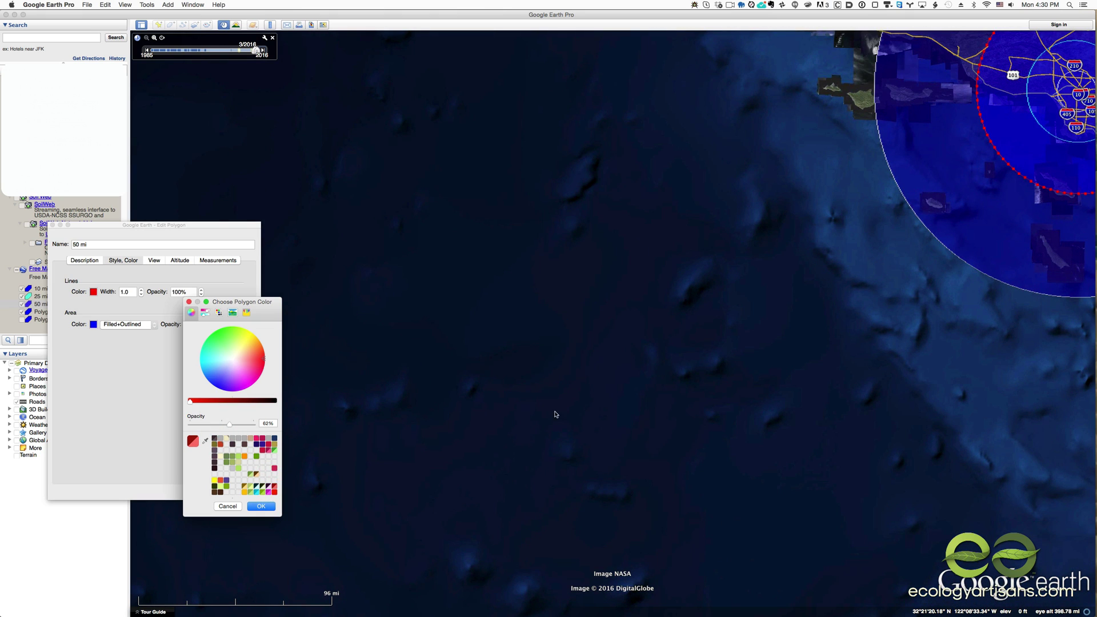
pyautogui.click(269, 506)
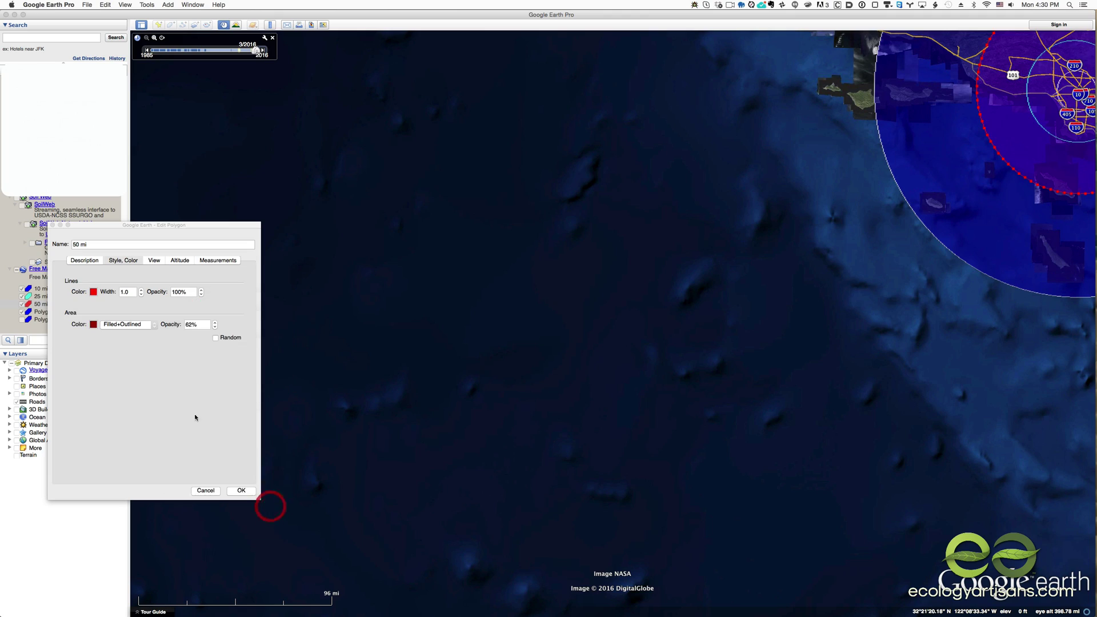
pyautogui.click(238, 490)
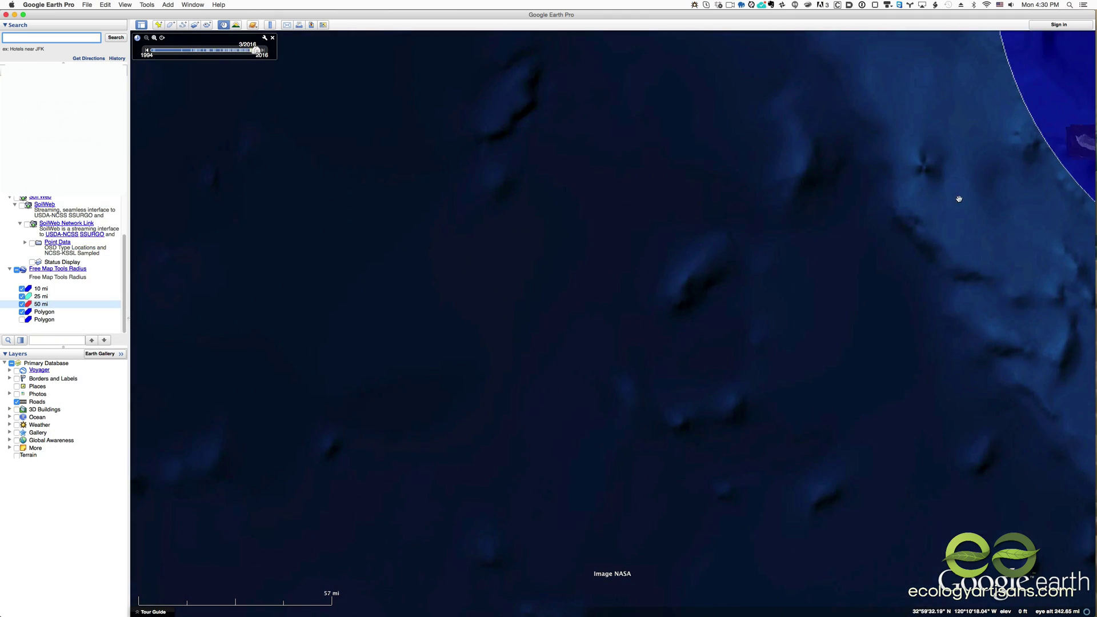
pyautogui.moveTo(957, 198); pyautogui.dragTo(320, 446)
pyautogui.moveTo(624, 312); pyautogui.dragTo(553, 372)
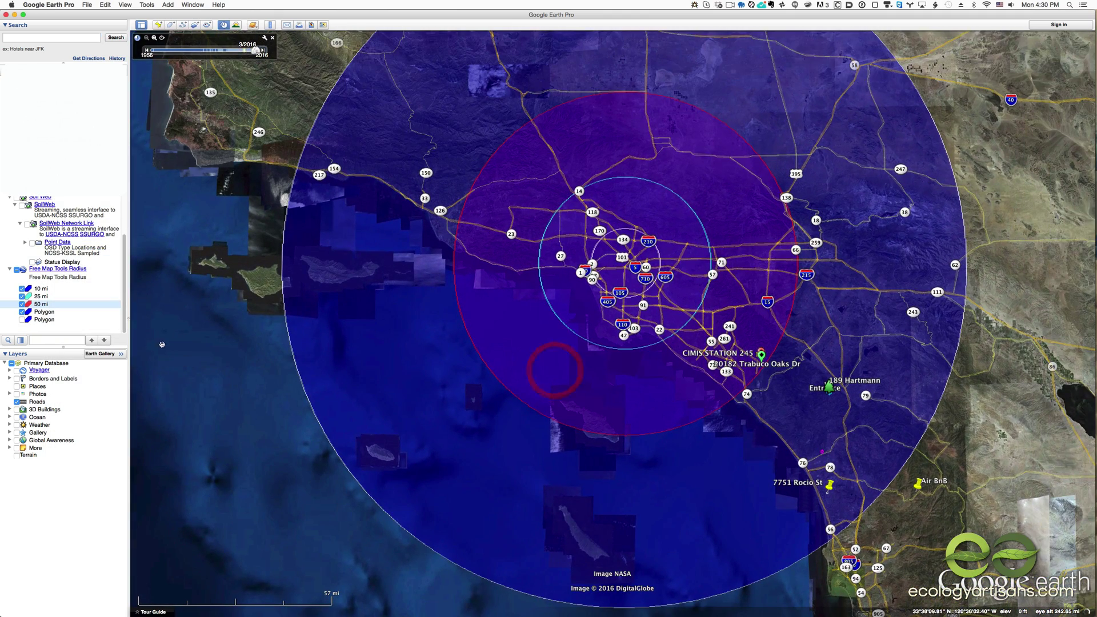
# Rename the outermost polygon to '100 mi'
pyautogui.click(52, 312)
pyautogui.rightClick(52, 312)
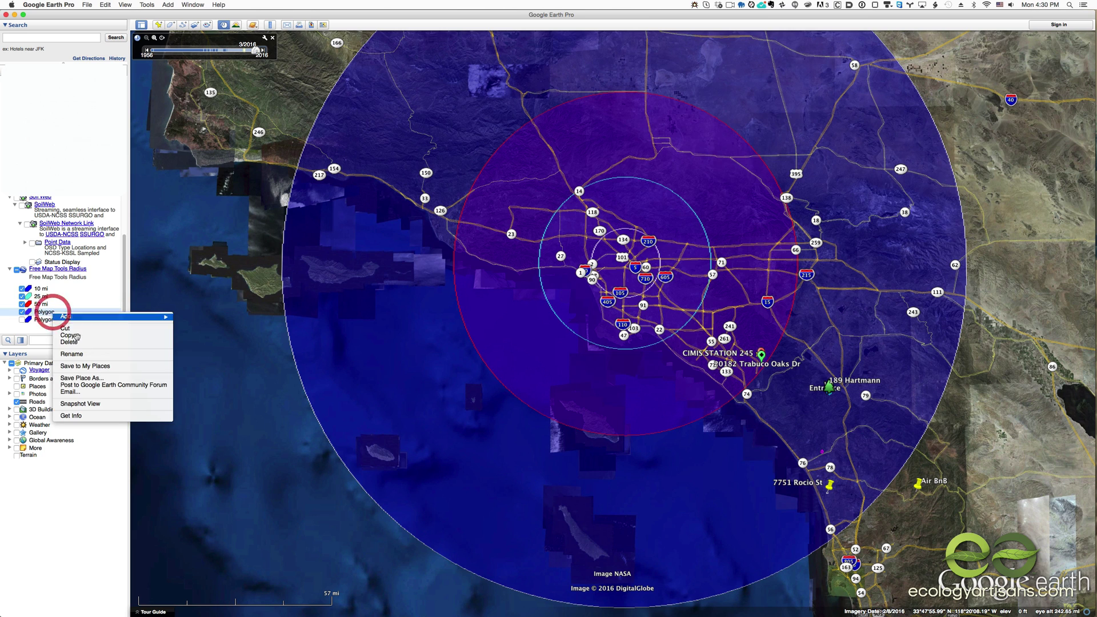
pyautogui.click(95, 422)
pyautogui.write('100 mi')
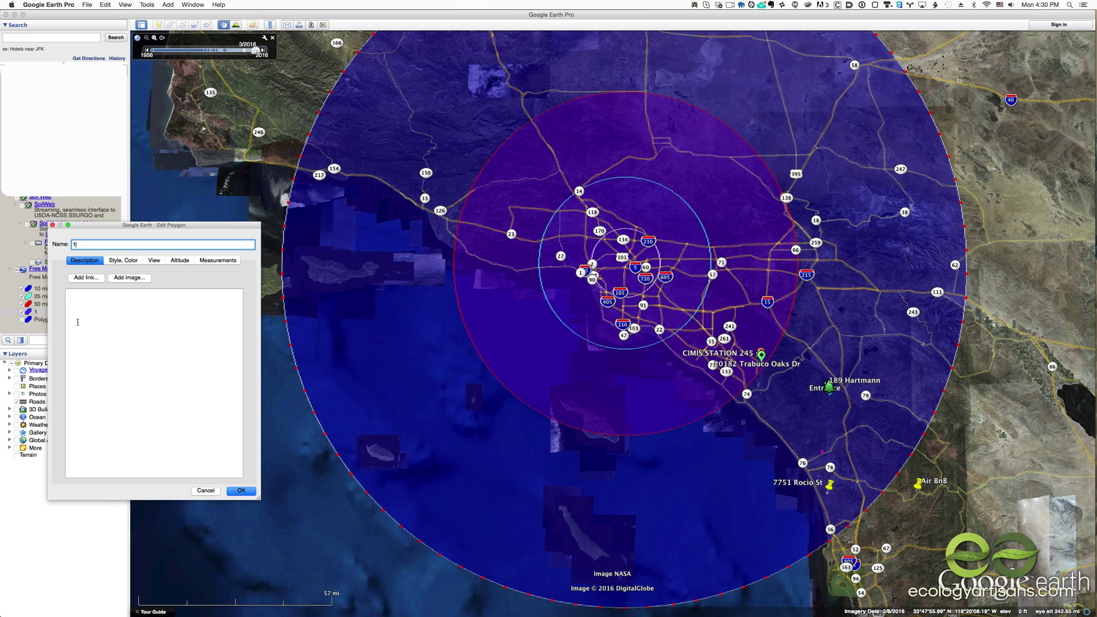
# Give the 100 mi circle a yellow-green 80% fill and a bright green outline, then save
pyautogui.click(123, 262)
pyautogui.click(93, 324)
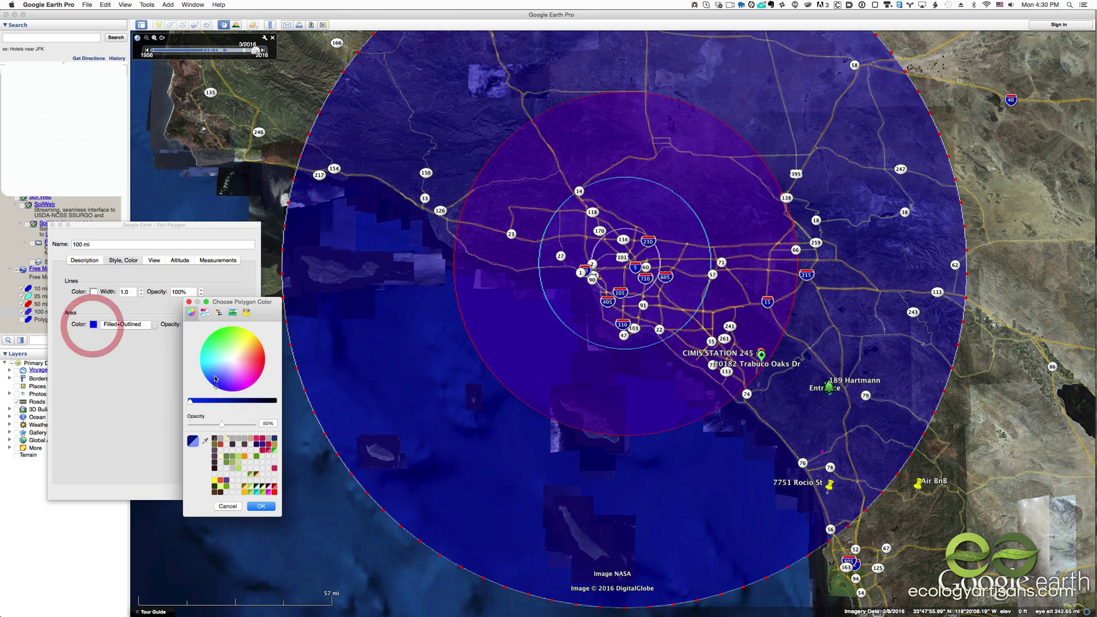
pyautogui.click(251, 493)
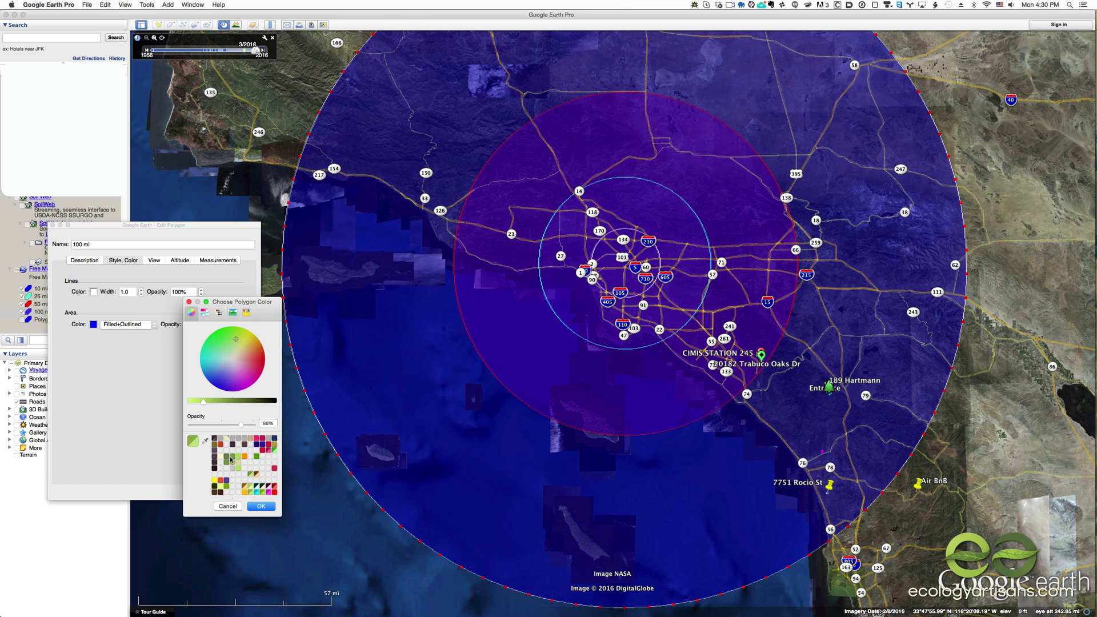
pyautogui.click(260, 506)
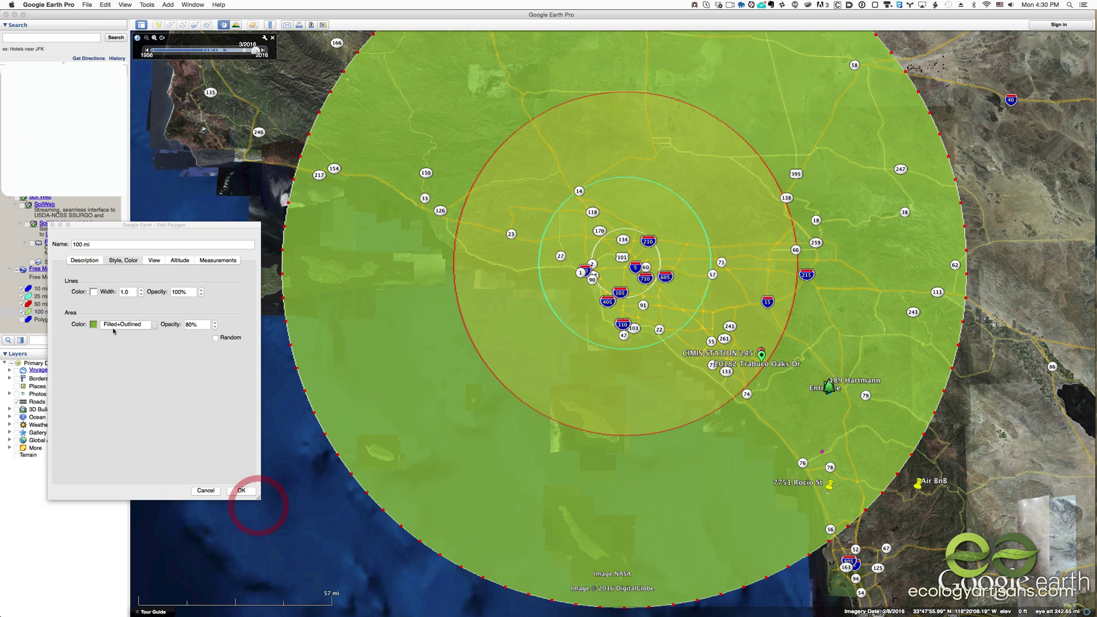
pyautogui.click(91, 293)
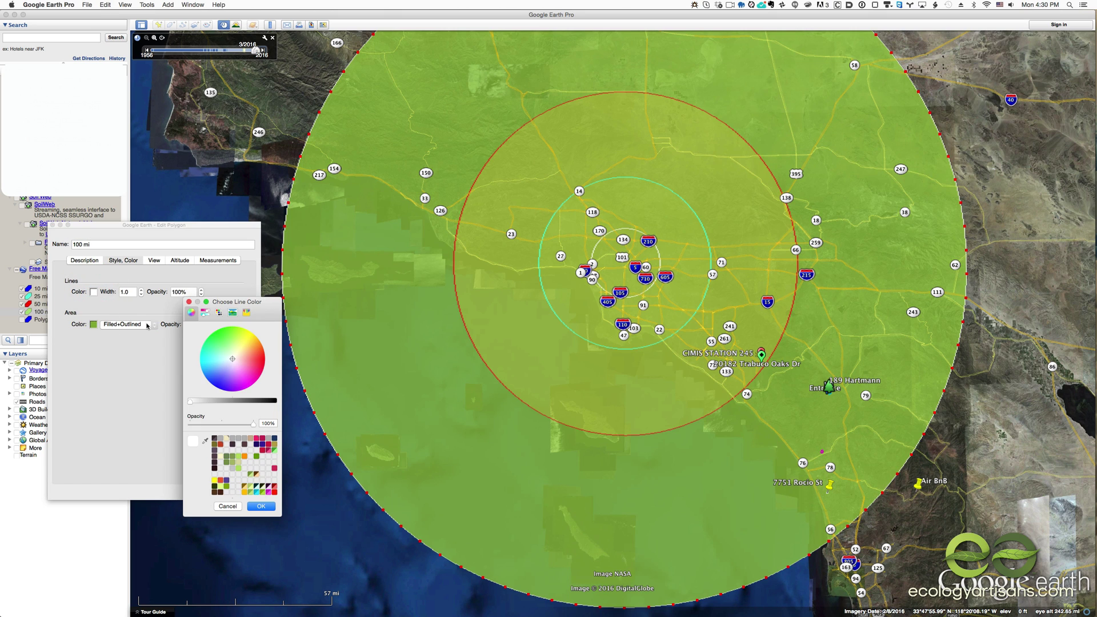
pyautogui.click(220, 335)
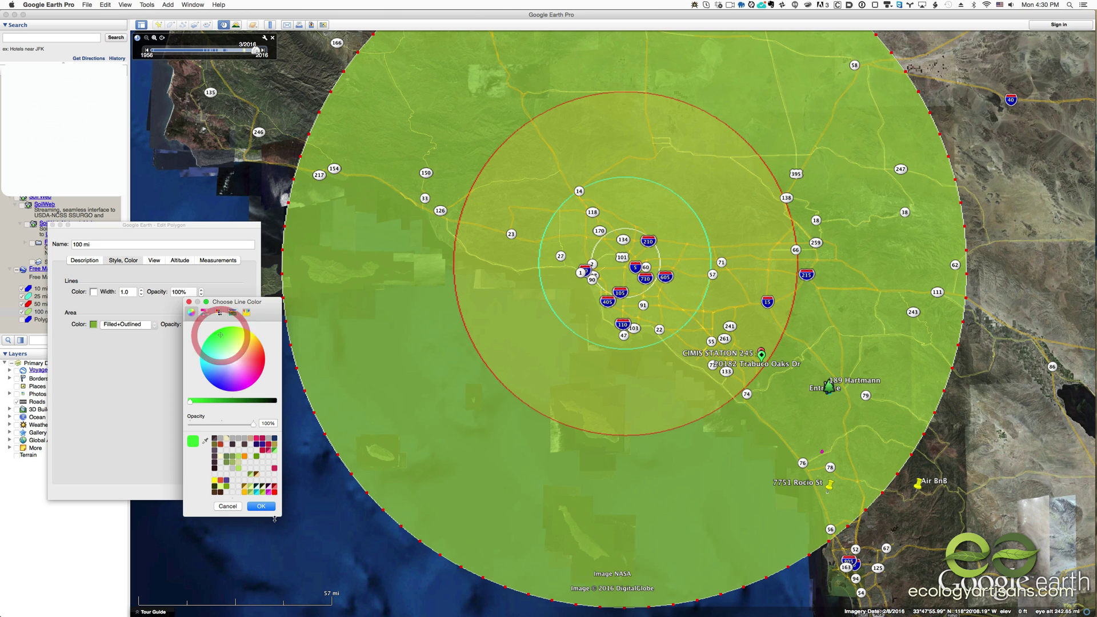
pyautogui.click(261, 506)
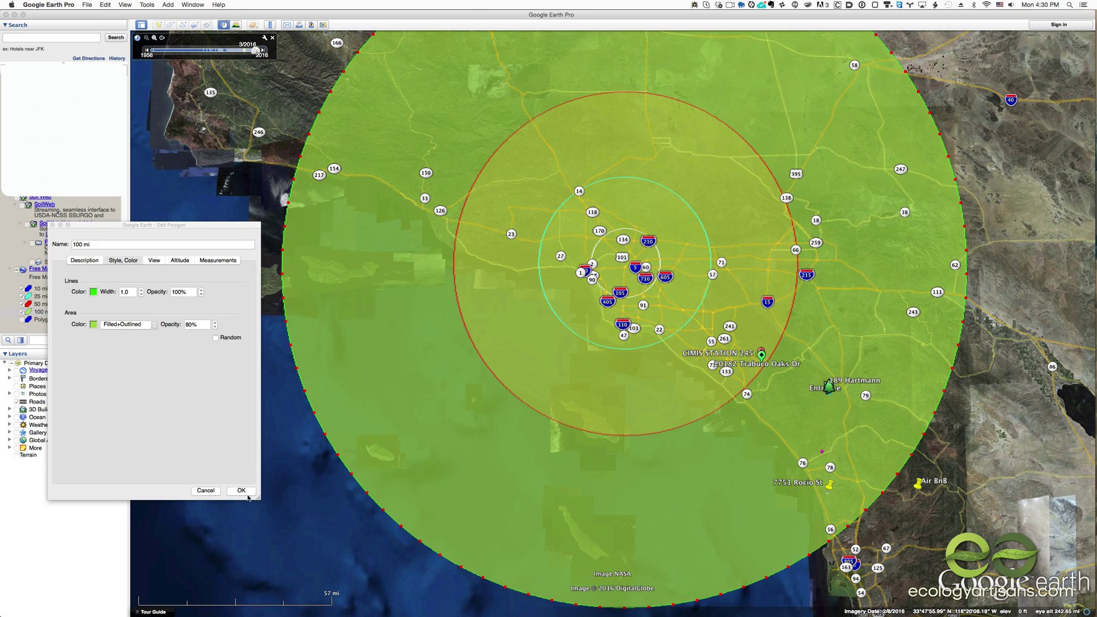